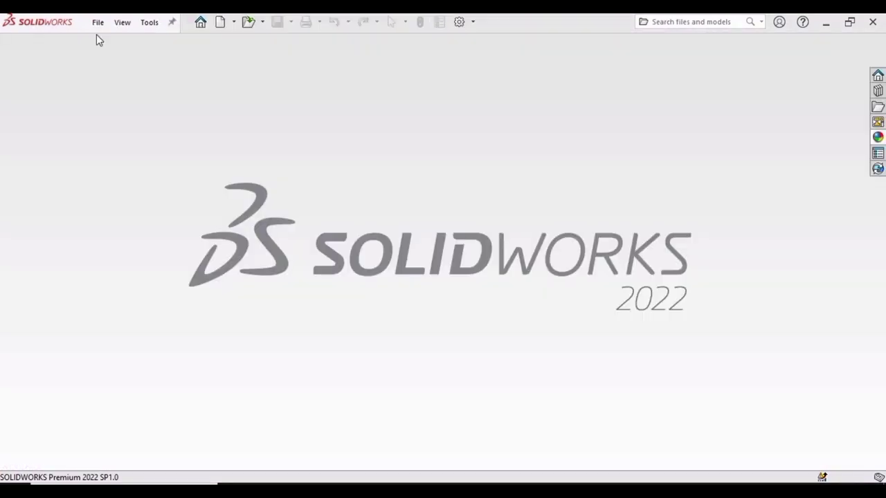
# Step: Create a new Part document and apply the Plain White scene to the viewport background
pyautogui.click(97, 22)
pyautogui.click(115, 42)
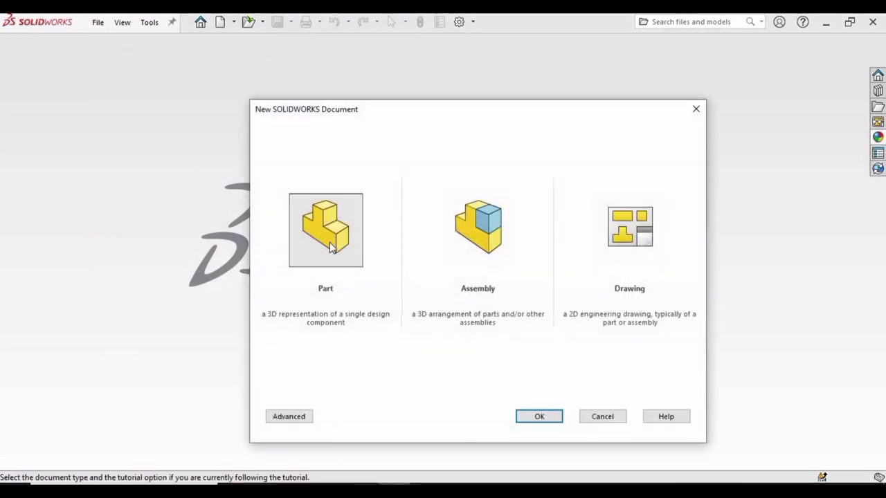
pyautogui.click(322, 237)
pyautogui.click(538, 419)
pyautogui.click(600, 110)
pyautogui.click(601, 143)
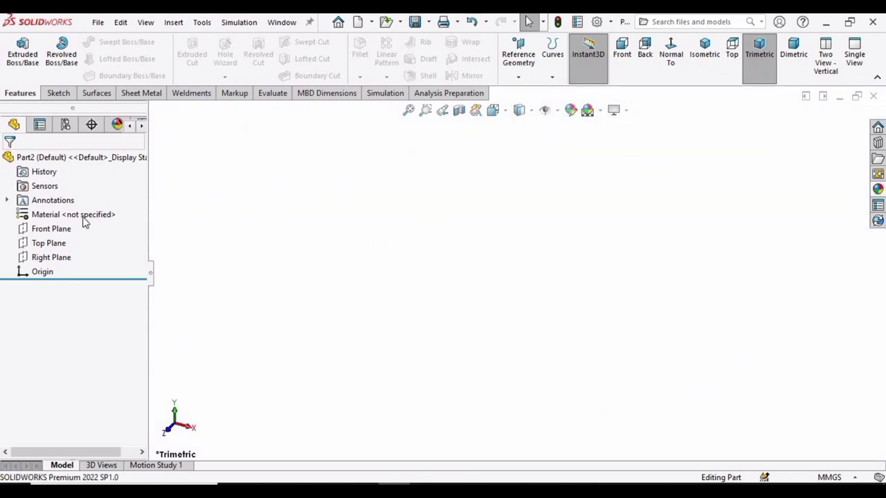
# Step: Start a sketch on the Top Plane and draw a circle centred on the origin
pyautogui.click(46, 245)
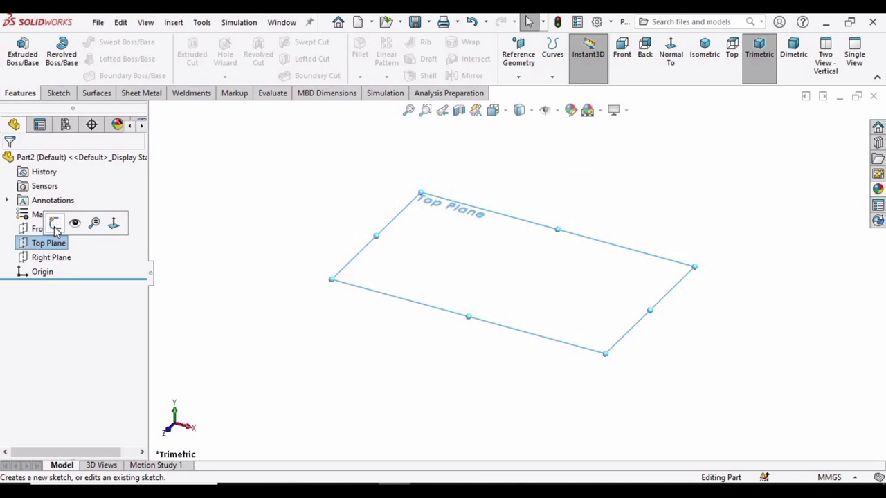
pyautogui.click(53, 225)
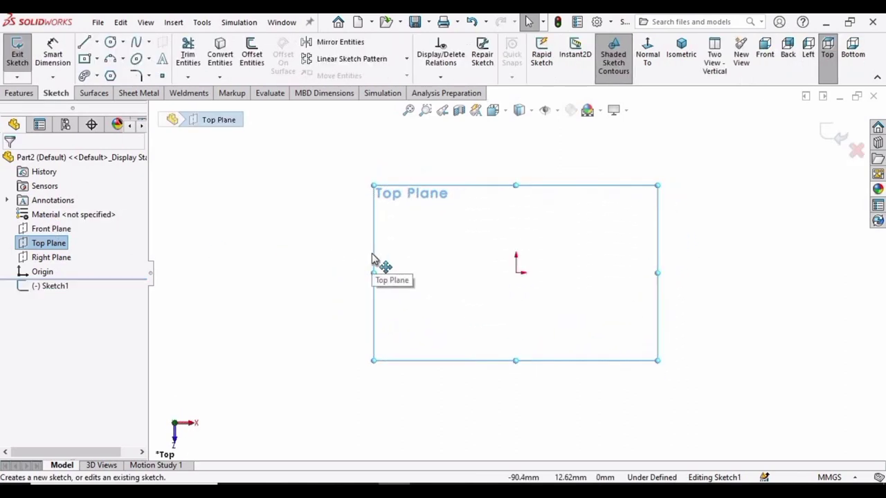
pyautogui.click(110, 42)
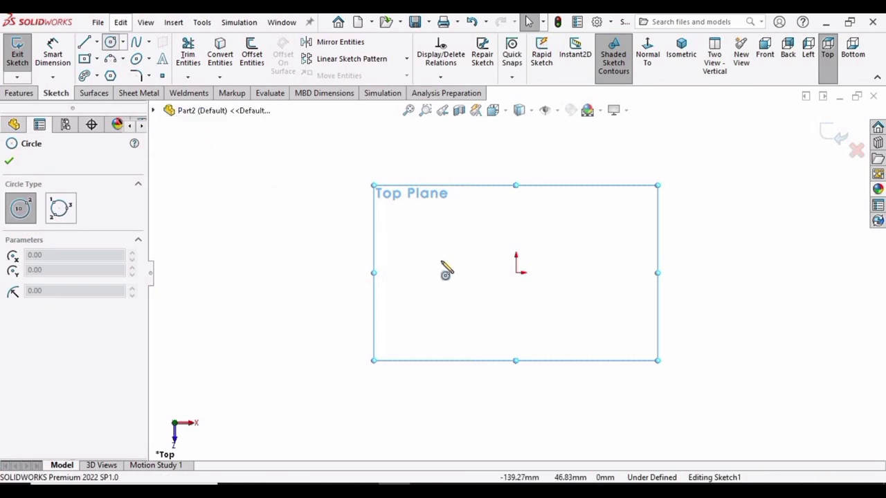
pyautogui.click(516, 272)
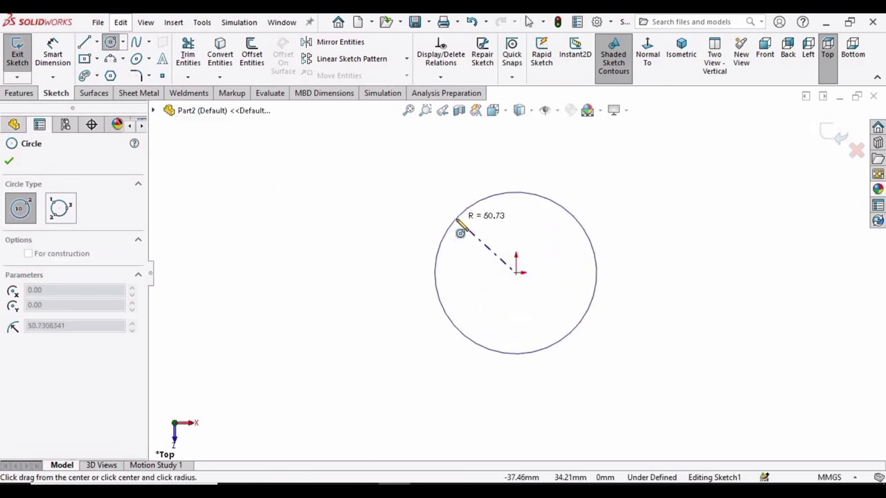
pyautogui.click(457, 222)
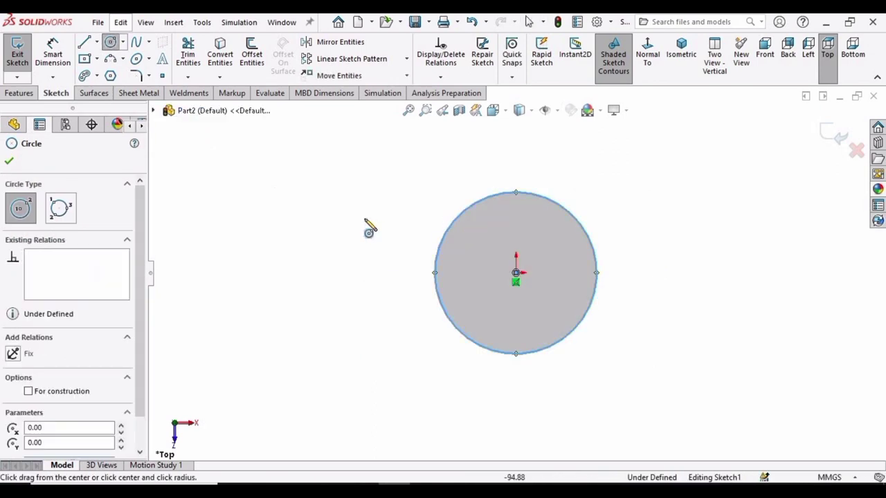
pyautogui.press('Escape')
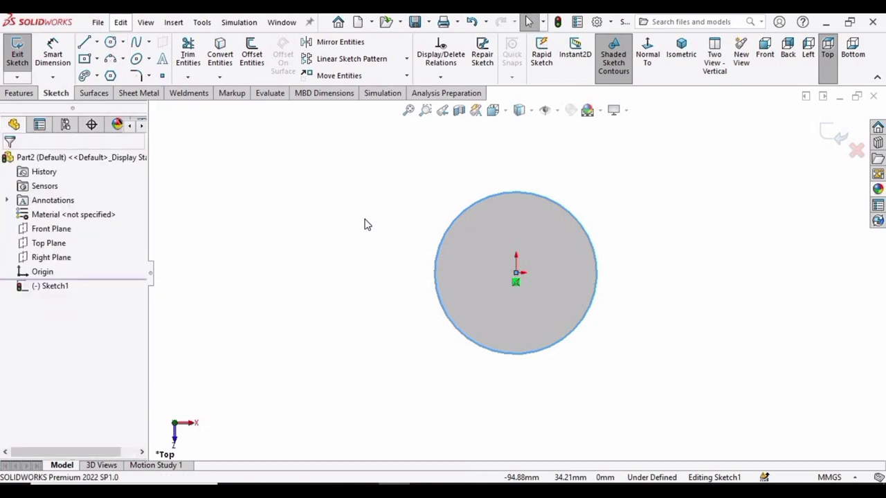
# Step: Dimension the circle's diameter to 8 mm with Smart Dimension
pyautogui.click(53, 54)
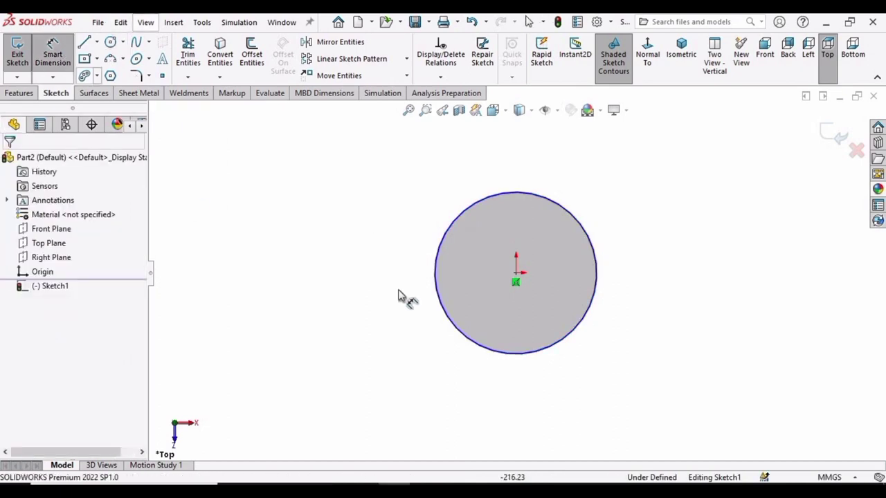
pyautogui.click(434, 301)
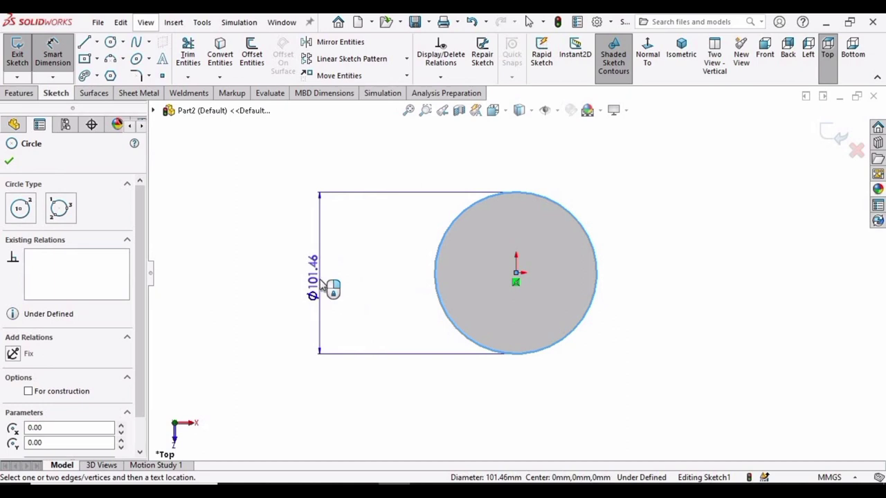
pyautogui.click(322, 287)
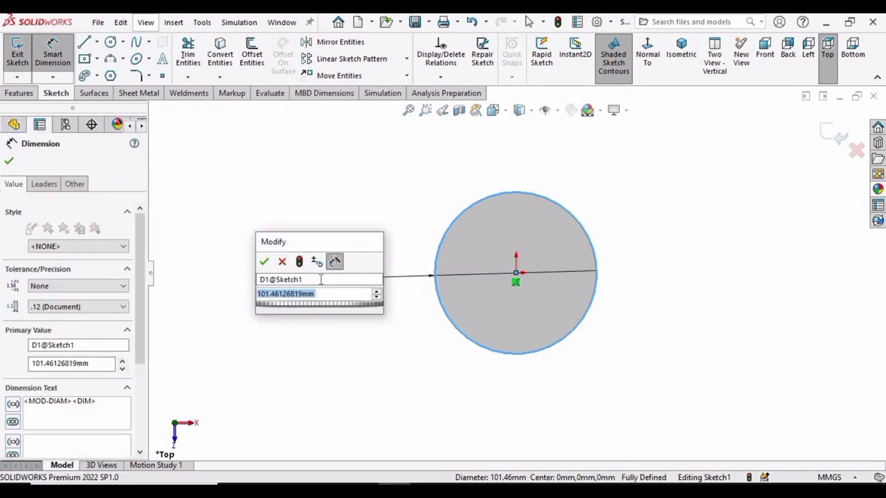
pyautogui.write('8')
pyautogui.press('Return')
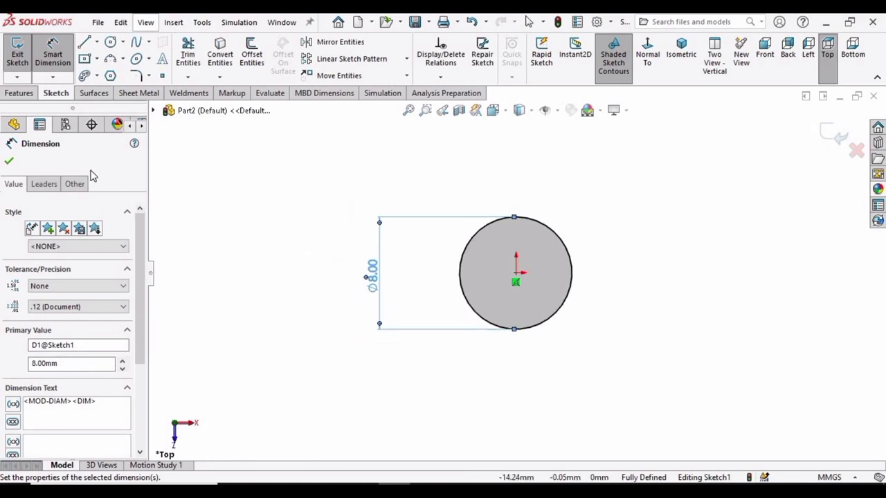
pyautogui.click(9, 163)
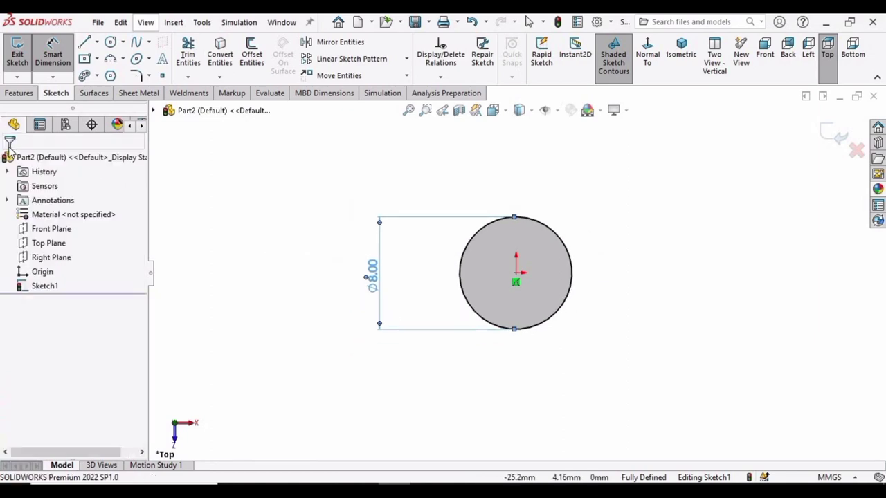
# Step: Extrude the Ø8 circle Mid Plane to 35 mm depth as Boss-Extrude1
pyautogui.click(20, 93)
pyautogui.click(22, 58)
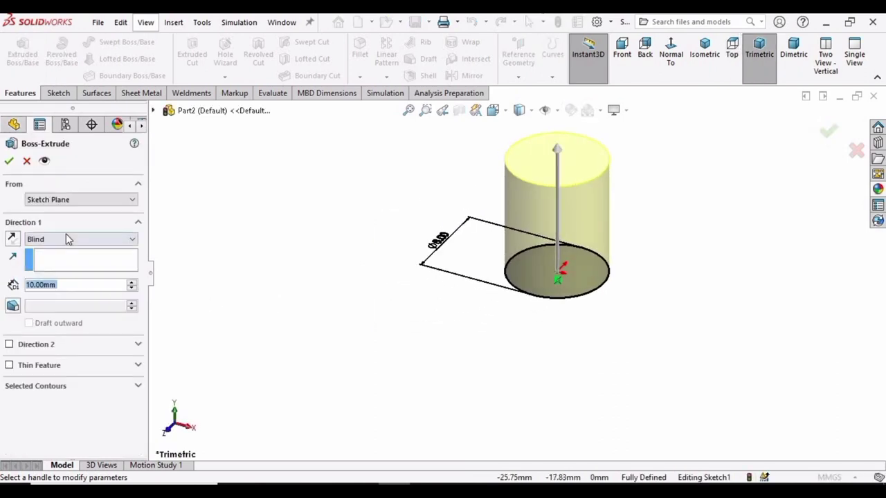
pyautogui.click(66, 238)
pyautogui.click(42, 292)
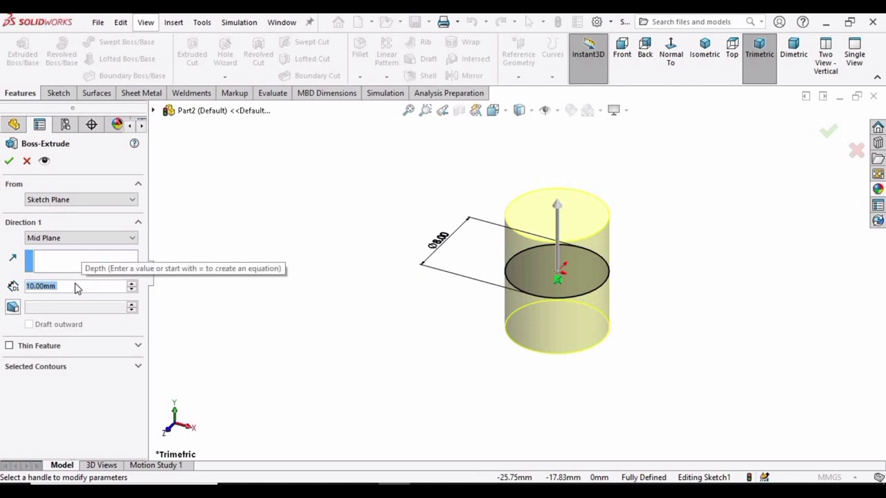
pyautogui.write('35')
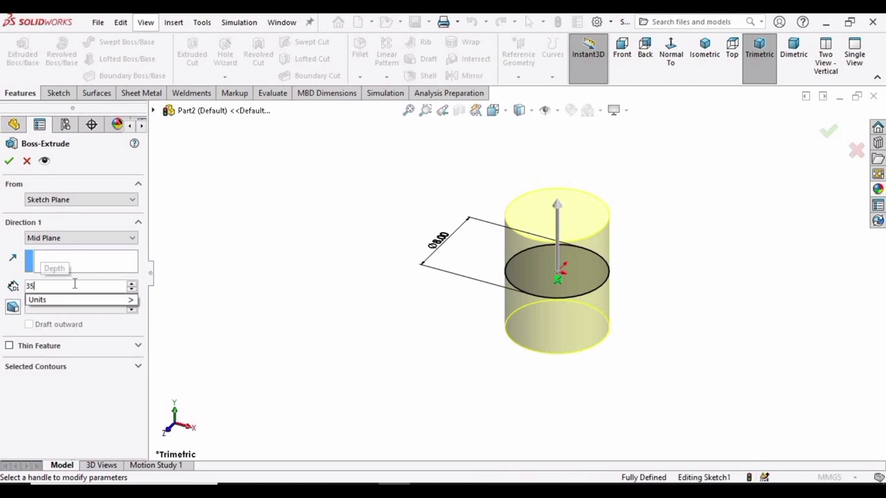
pyautogui.press('Return')
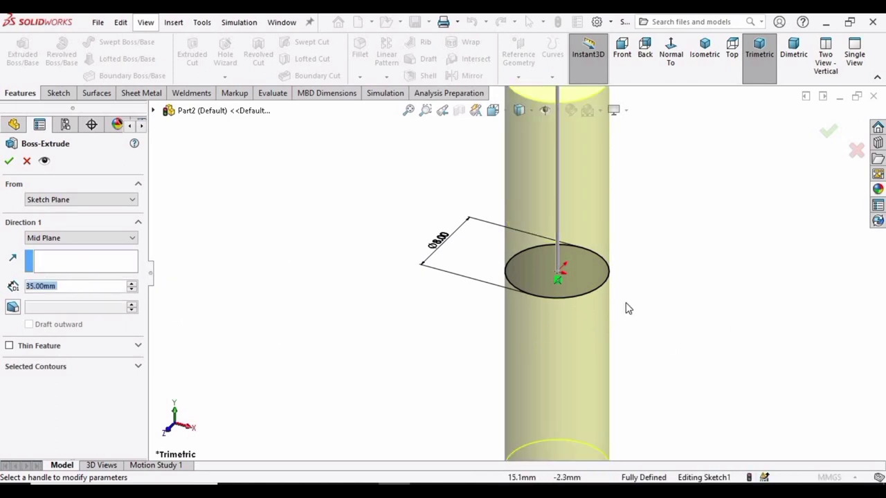
pyautogui.press('f')
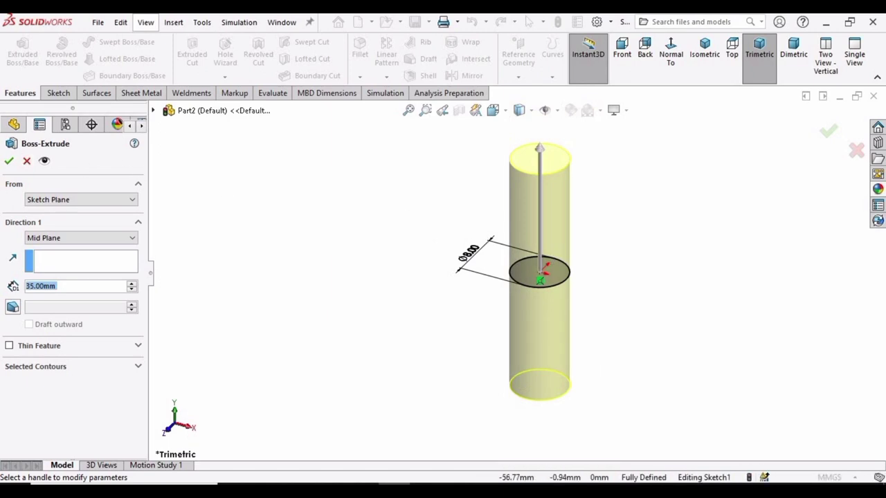
pyautogui.click(8, 162)
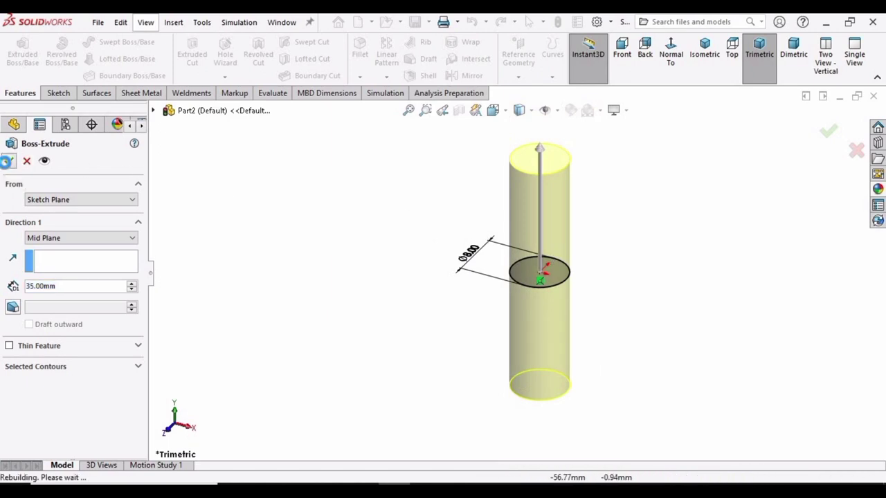
# Step: Apply the glossy rubber appearance to the cylinder and tilt the view
pyautogui.click(398, 285)
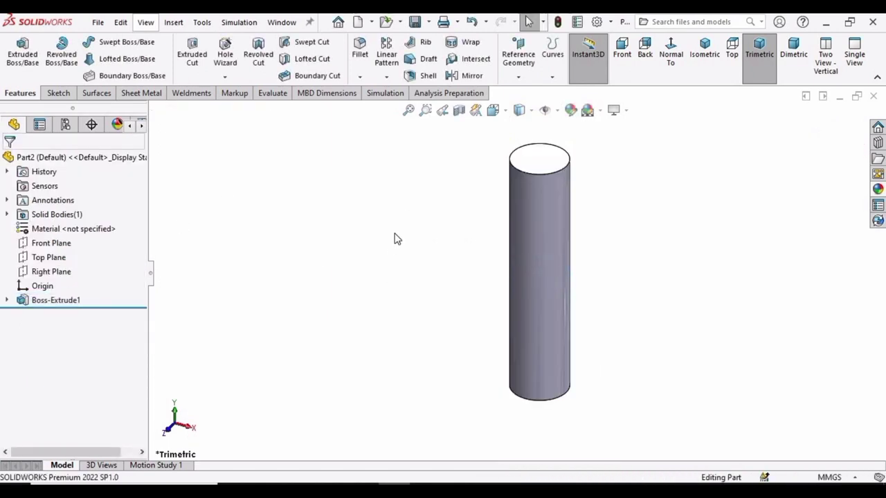
pyautogui.click(878, 189)
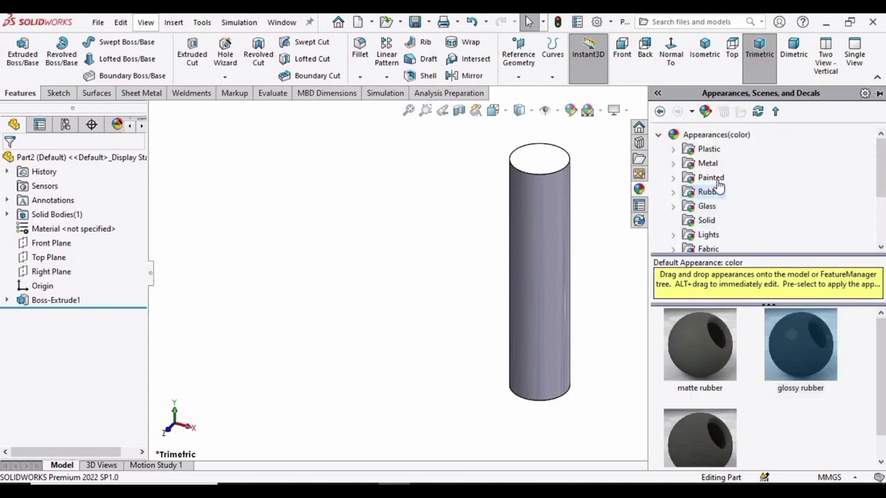
pyautogui.doubleClick(797, 374)
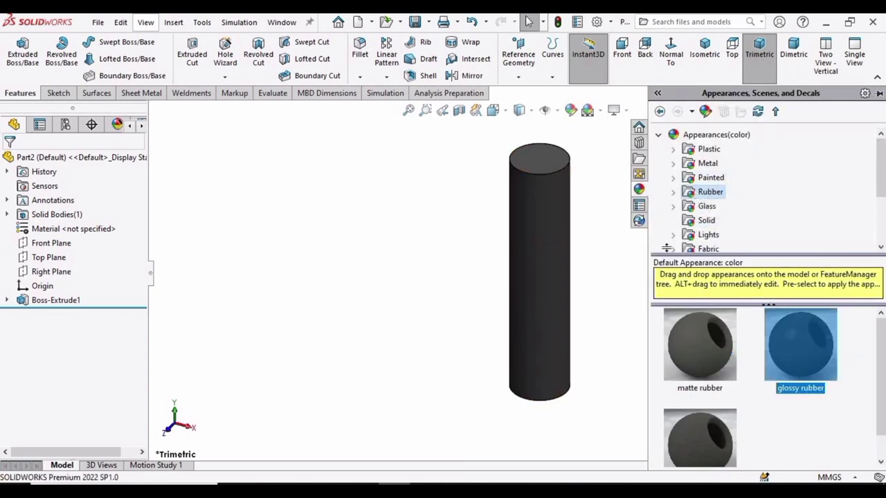
pyautogui.click(819, 370)
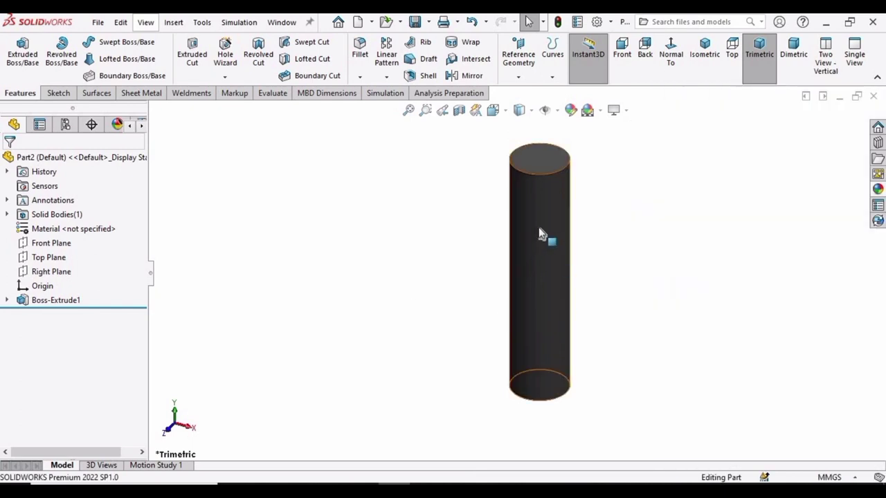
pyautogui.moveTo(540, 232); pyautogui.dragTo(452, 279, button='middle')
# Step: Start a sketch on the cylinder's end face and draw a circle centred on the origin
pyautogui.click(454, 281)
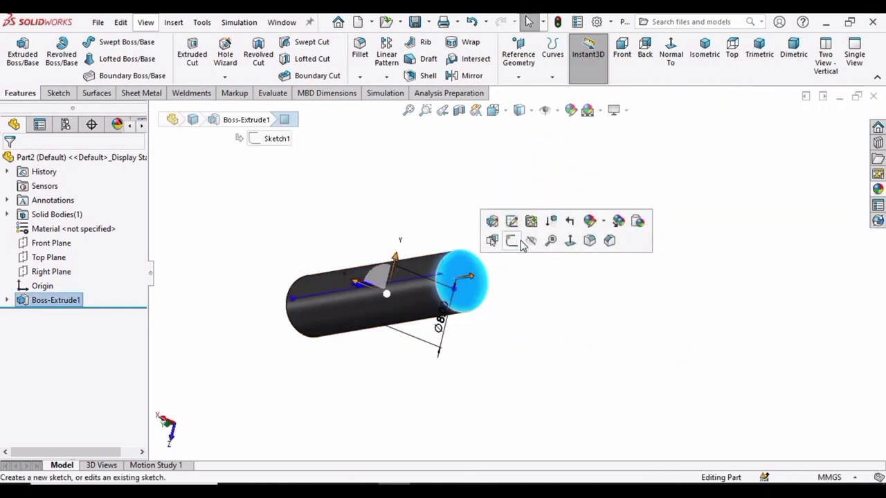
pyautogui.click(511, 241)
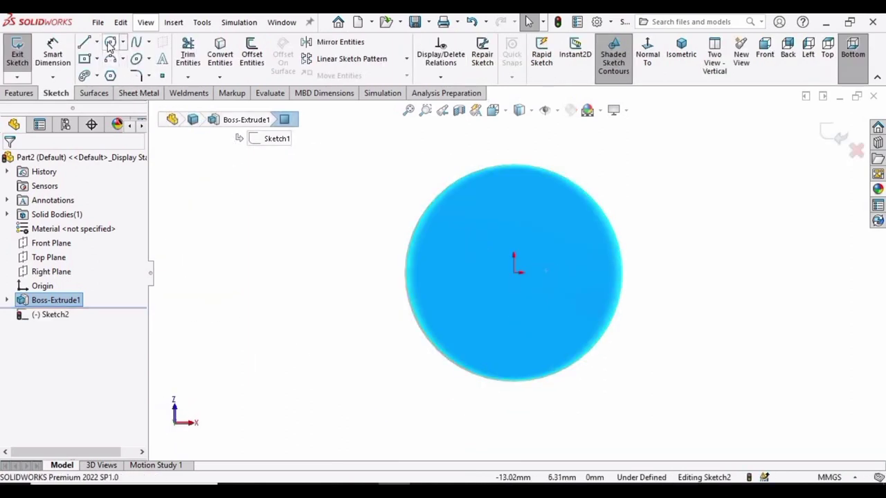
pyautogui.click(111, 44)
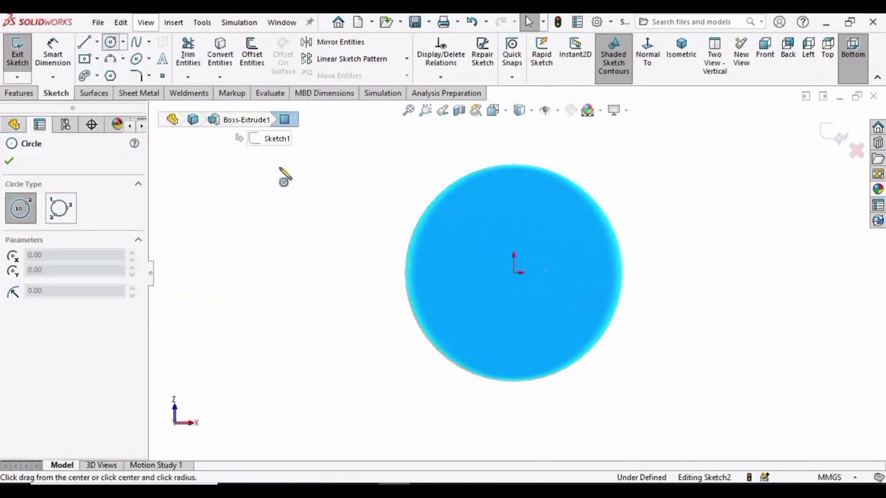
pyautogui.click(514, 274)
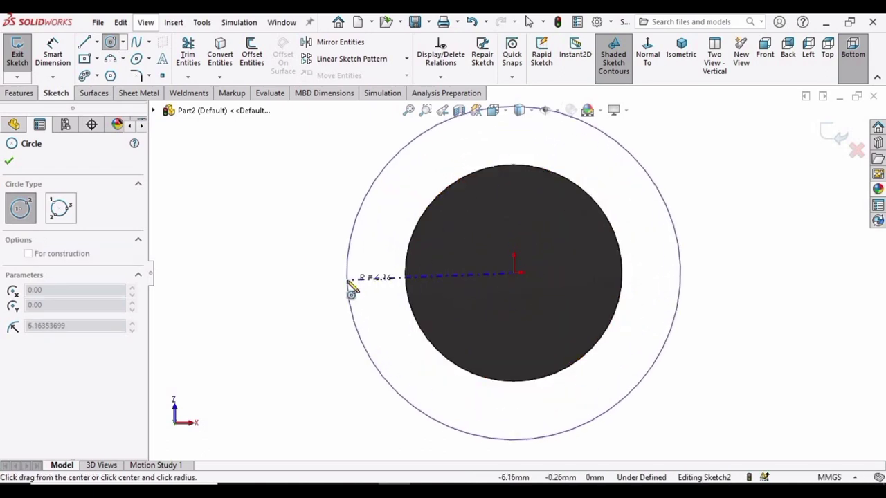
pyautogui.click(350, 285)
pyautogui.press('Escape')
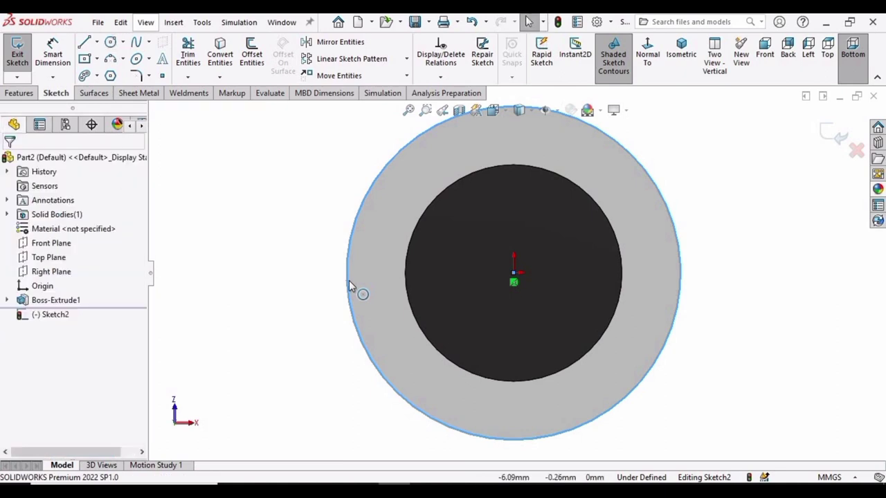
# Step: Dimension the new circle's diameter to 13 mm
pyautogui.click(54, 57)
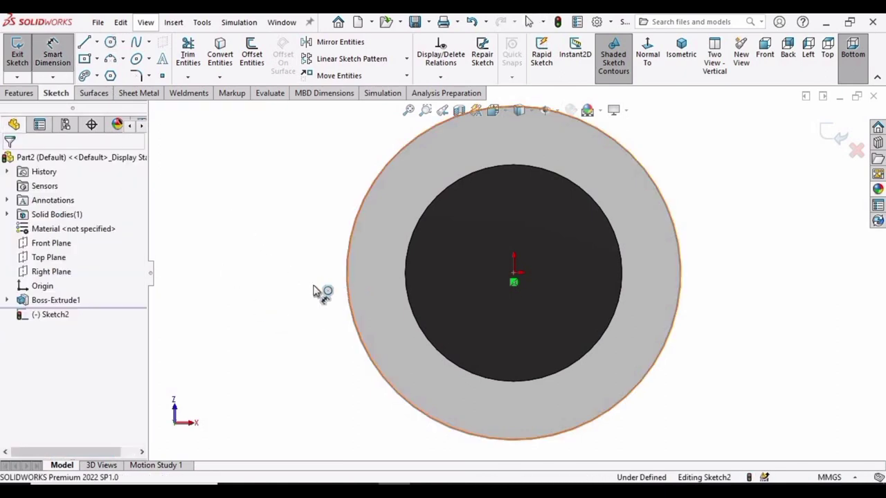
pyautogui.click(348, 290)
pyautogui.scroll(3, 293, 273)
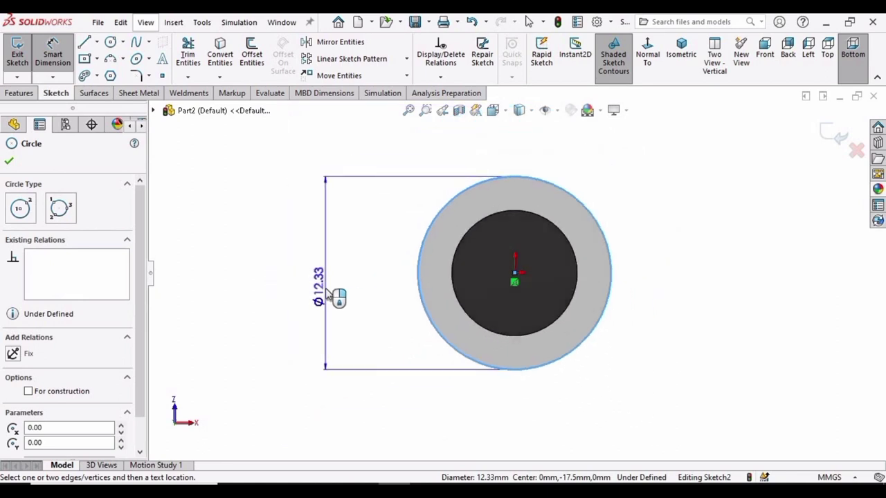
pyautogui.click(331, 295)
pyautogui.write('13')
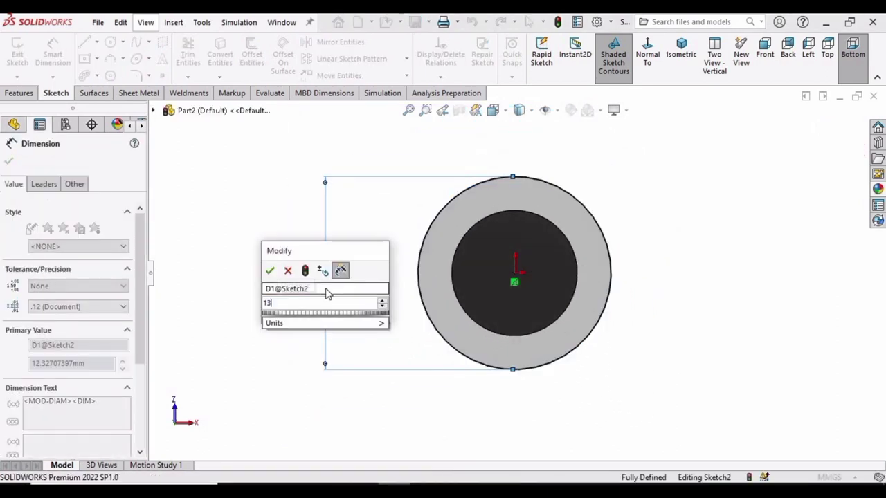
pyautogui.press('Return')
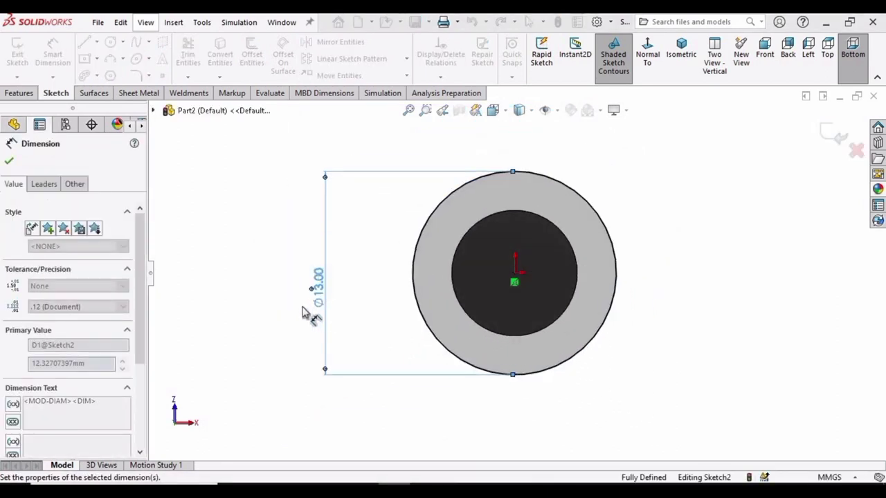
# Step: Extrude the Ø13 circle Blind to 8 mm depth as Boss-Extrude2
pyautogui.click(15, 94)
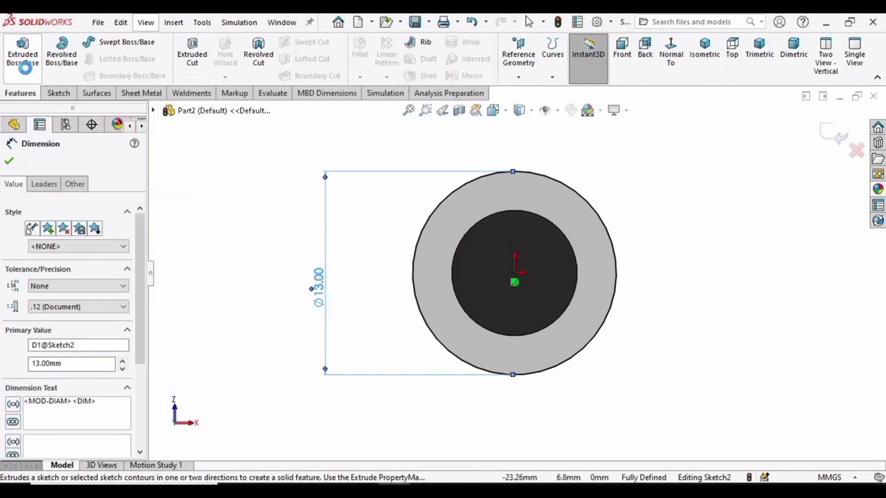
pyautogui.click(23, 55)
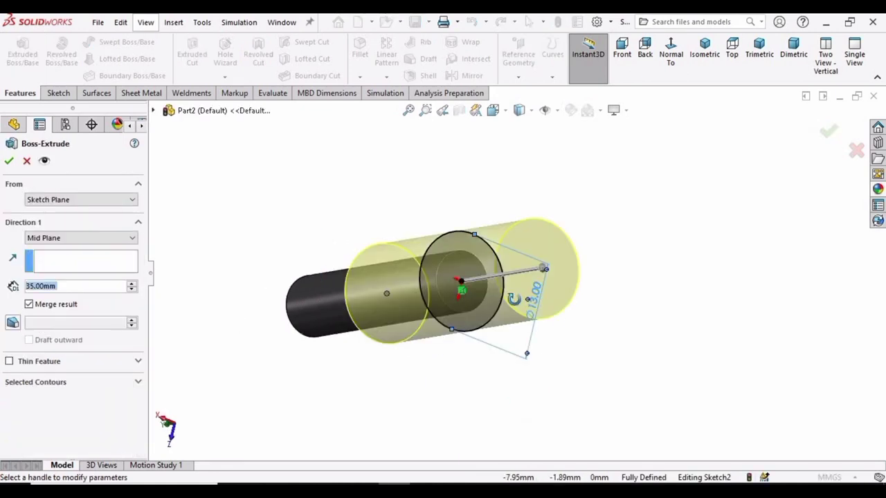
pyautogui.moveTo(429, 291); pyautogui.dragTo(527, 241, button='middle')
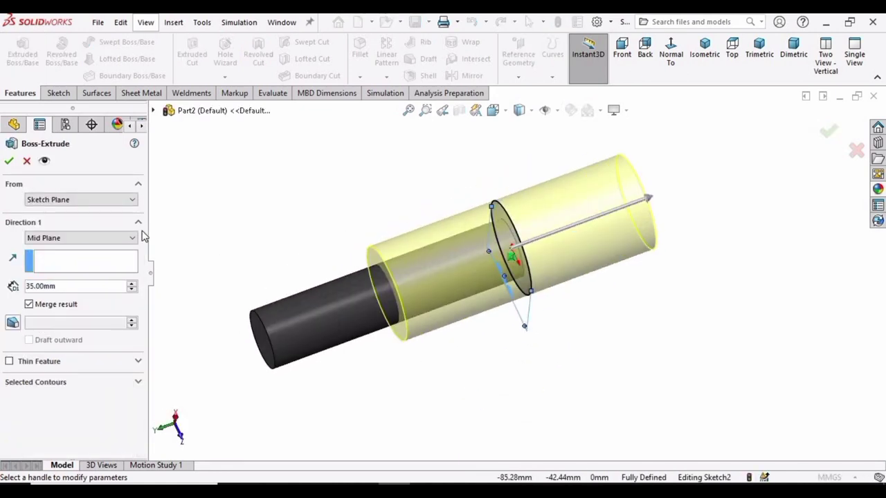
pyautogui.click(61, 239)
pyautogui.click(42, 250)
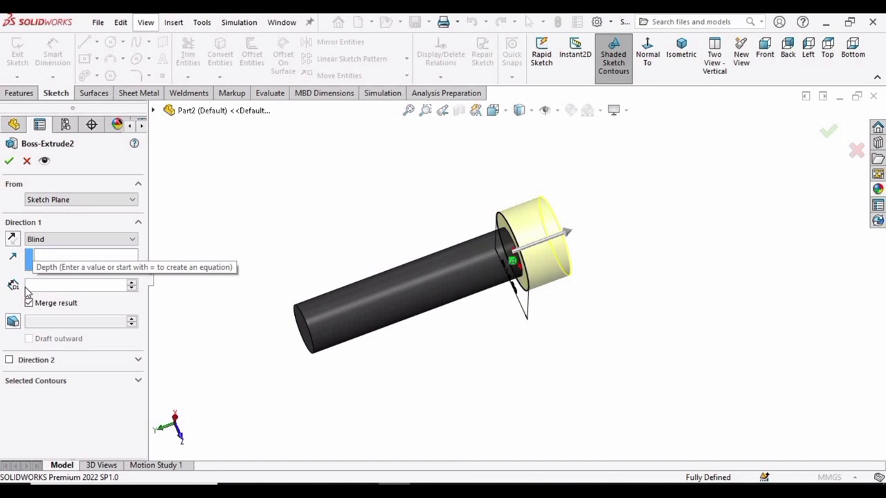
pyautogui.write('8')
pyautogui.press('Return')
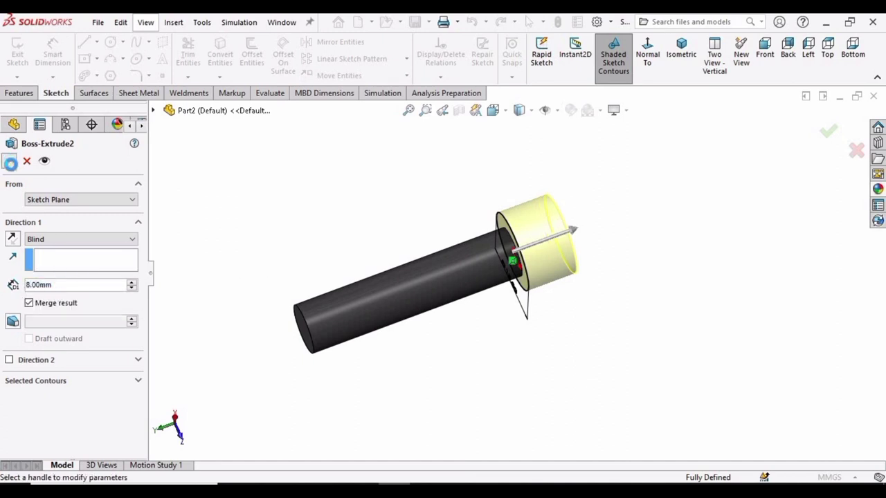
pyautogui.press('Return')
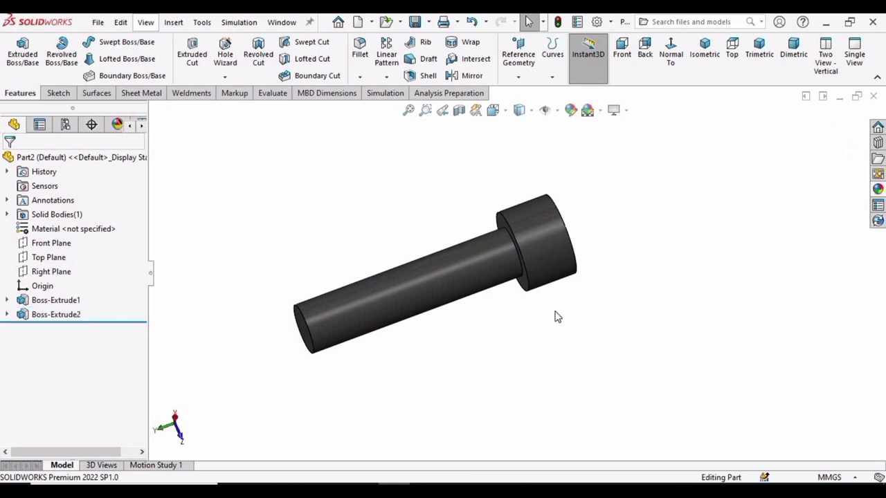
# Step: Start a sketch on the head's end face and draw a hexagon centred on the origin
pyautogui.moveTo(556, 314); pyautogui.dragTo(444, 223, button='middle')
pyautogui.scroll(-3, 444, 223)
pyautogui.click(480, 321)
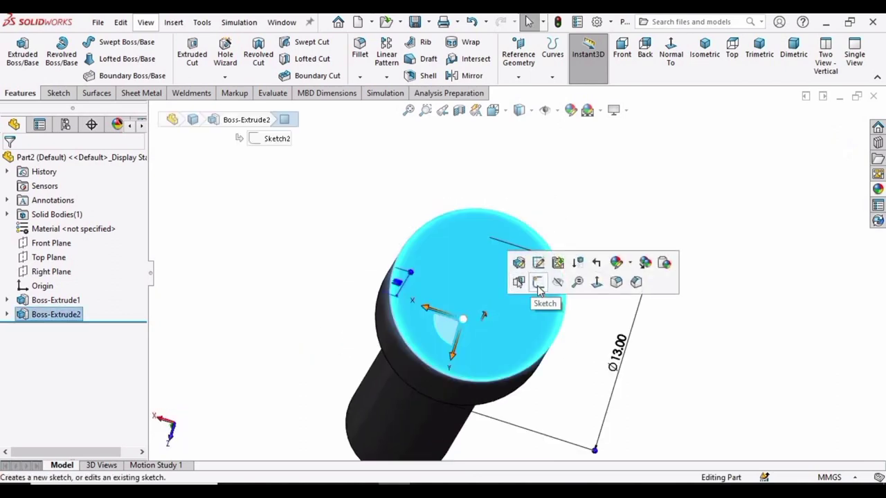
pyautogui.click(537, 282)
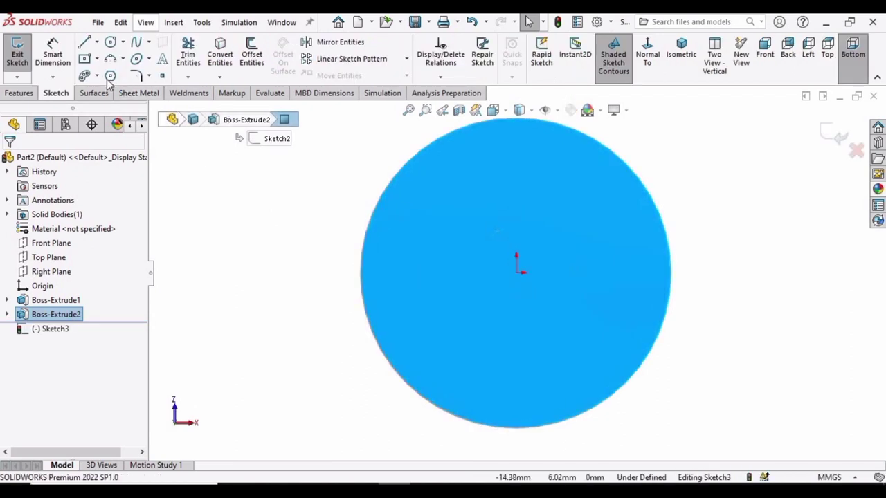
pyautogui.click(110, 77)
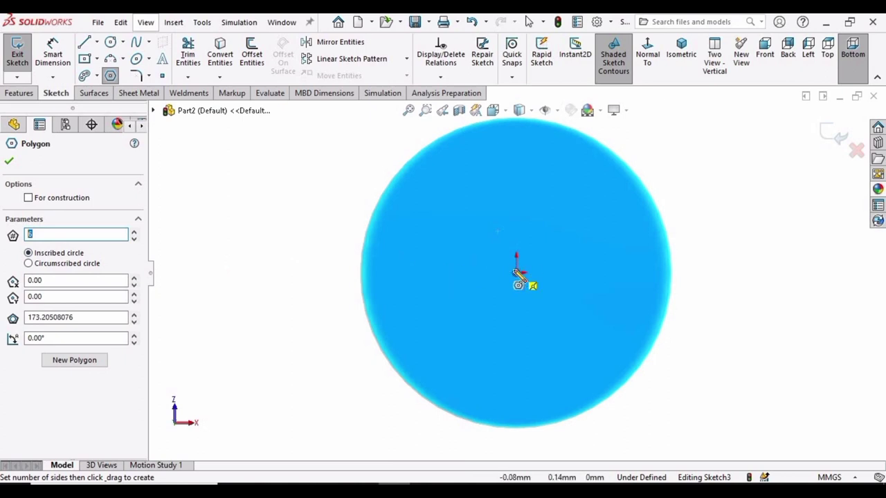
pyautogui.moveTo(518, 276)
pyautogui.mouseDown()
pyautogui.moveTo(482, 249)
pyautogui.moveTo(471, 211)
pyautogui.mouseUp()
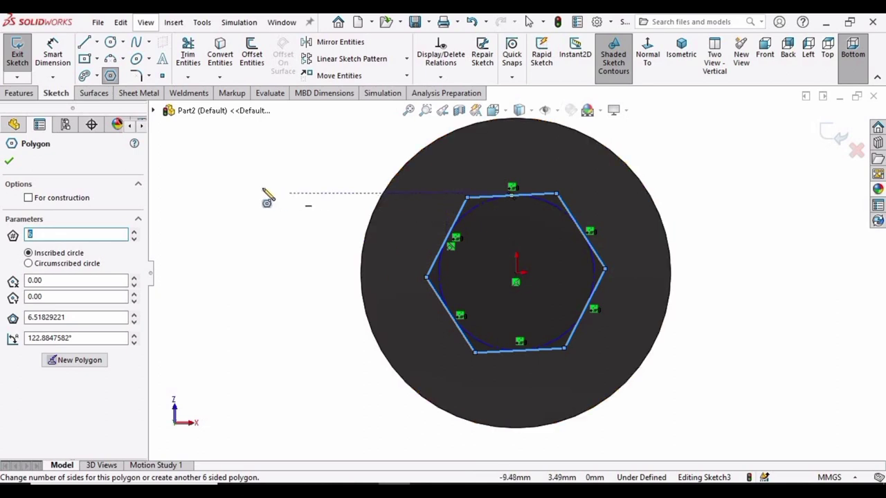
pyautogui.press('Escape')
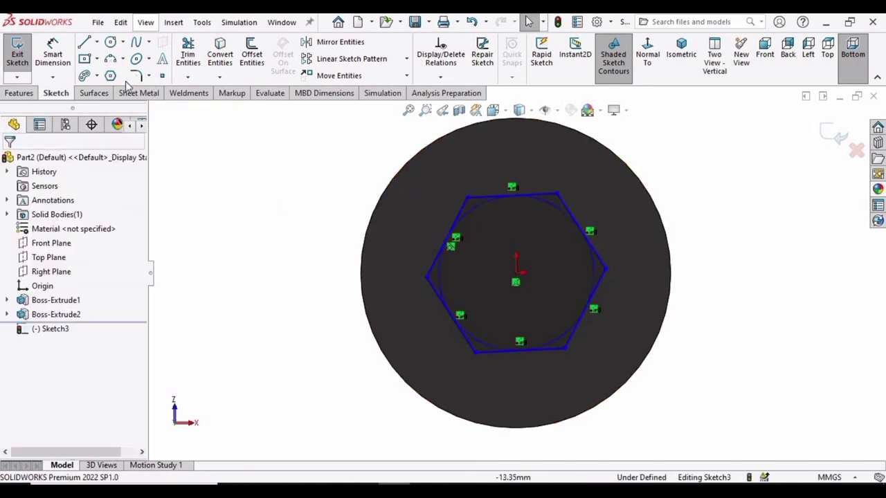
# Step: Dimension the hexagon's inscribed construction circle to 6.5 mm diameter
pyautogui.click(52, 55)
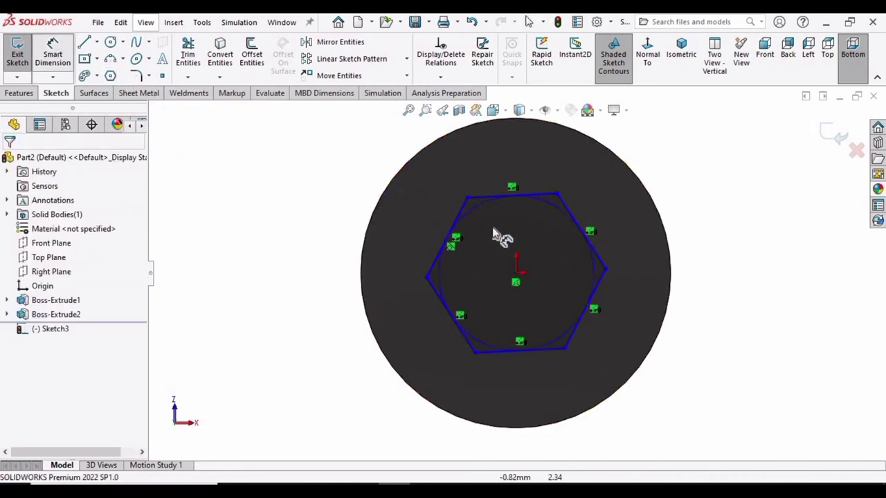
pyautogui.scroll(-2, 469, 218)
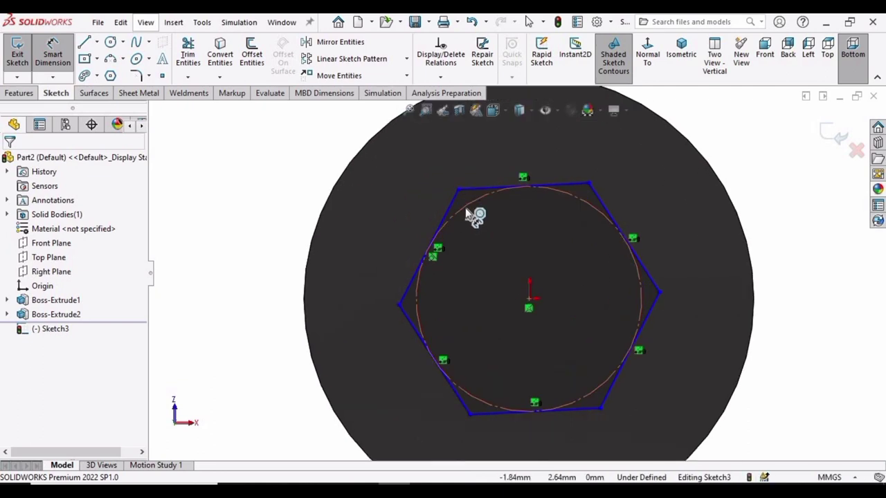
pyautogui.click(476, 216)
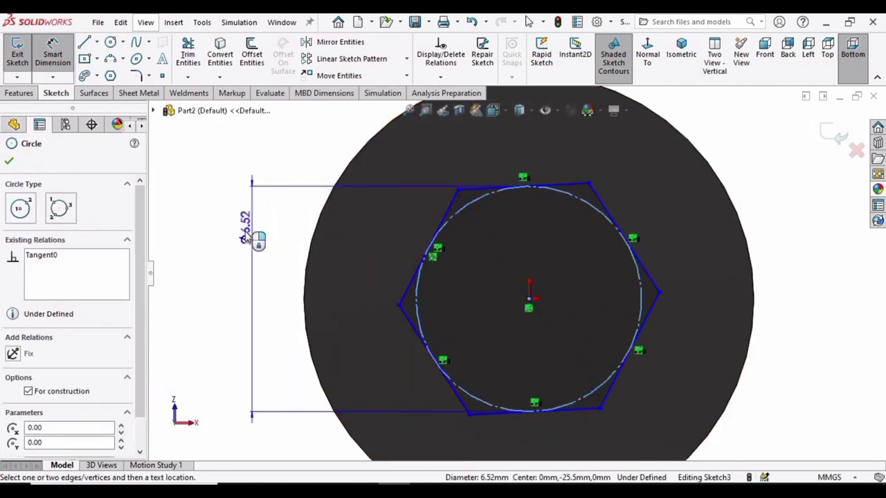
pyautogui.scroll(-2, 253, 235)
pyautogui.scroll(3, 244, 237)
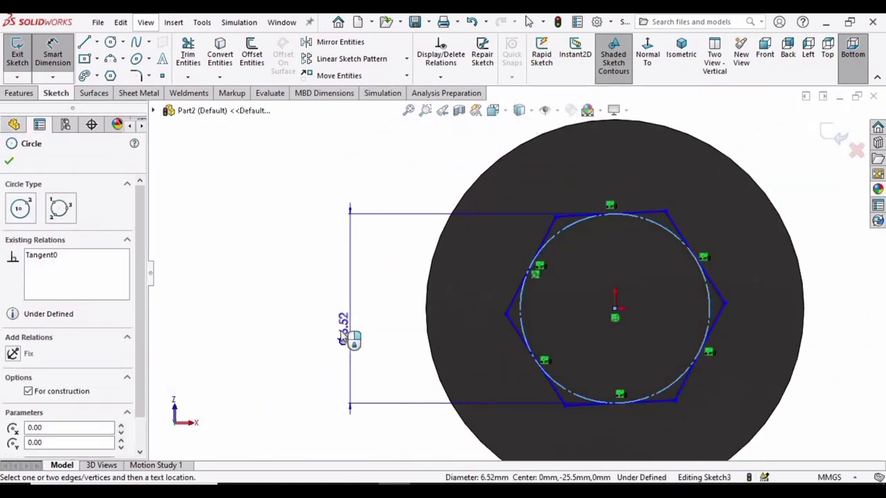
pyautogui.click(331, 335)
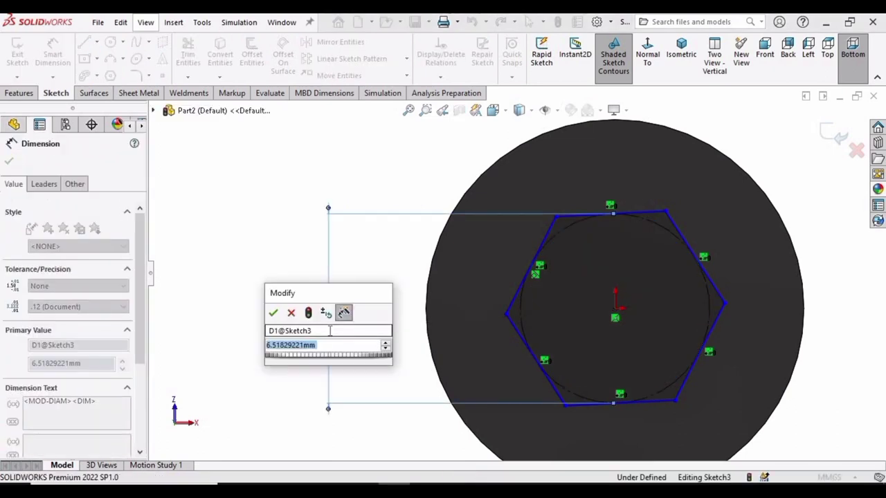
pyautogui.write('6.5')
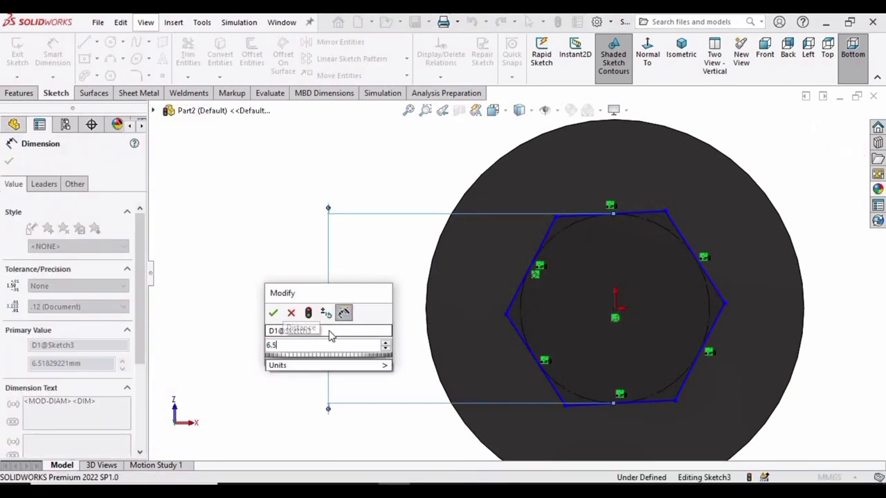
pyautogui.press('Return')
pyautogui.scroll(2, 554, 308)
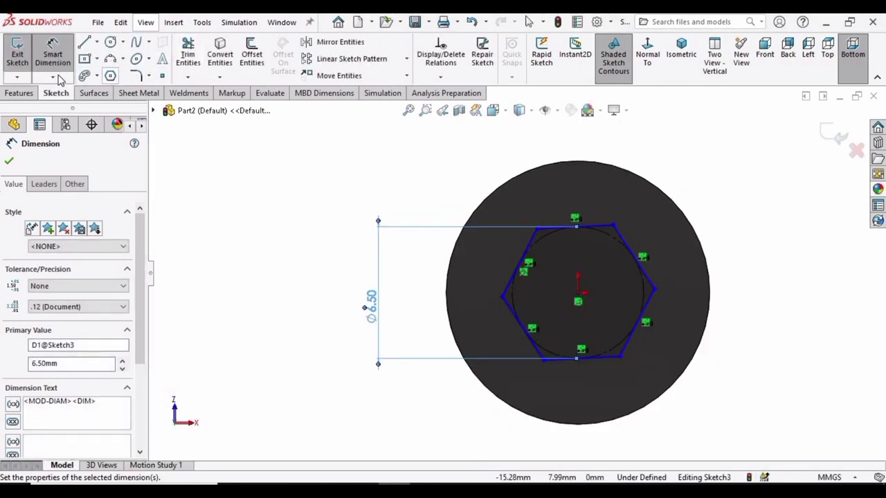
# Step: Extruded-cut the hexagon 6 mm deep into the head as Cut-Extrude1
pyautogui.click(18, 92)
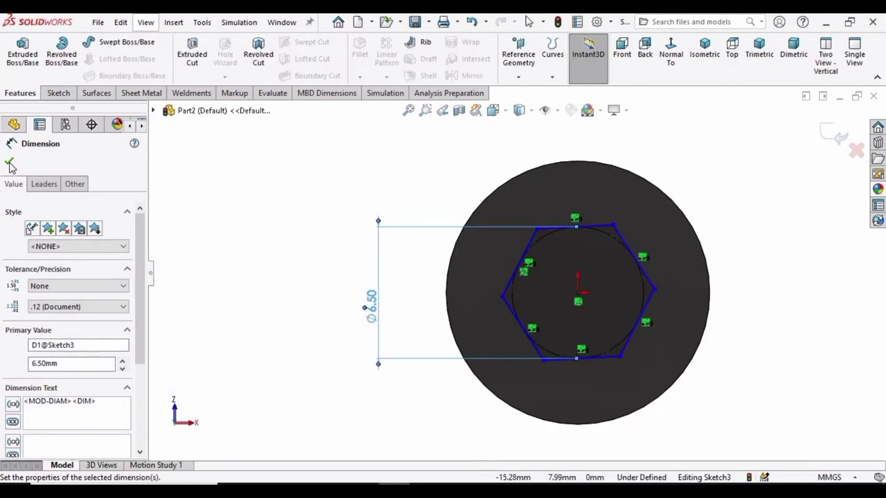
pyautogui.click(261, 227)
pyautogui.click(197, 55)
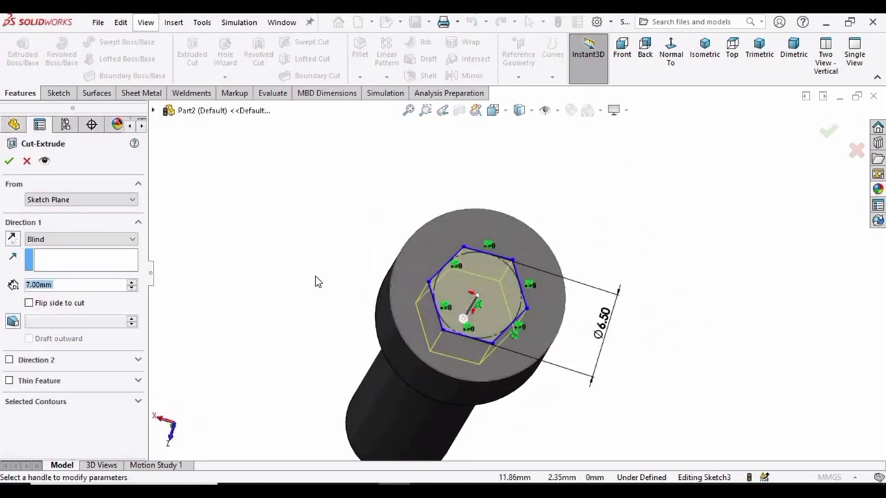
pyautogui.click(43, 285)
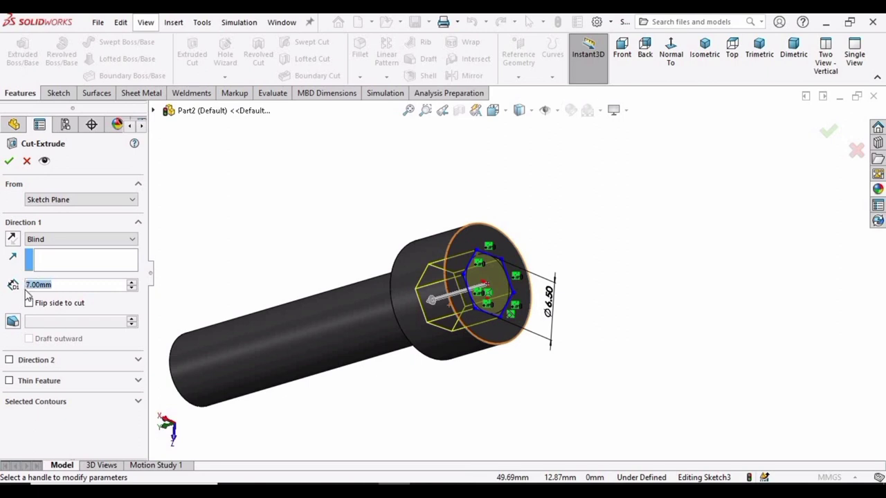
pyautogui.write('6')
pyautogui.press('Return')
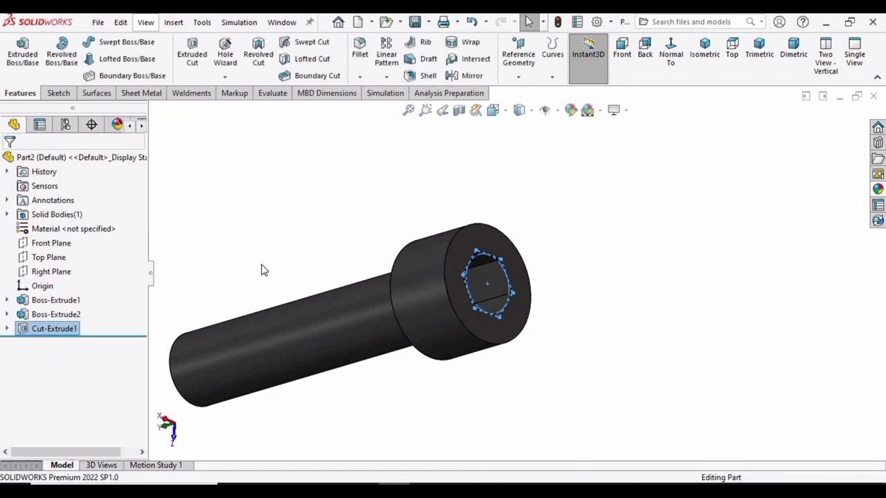
pyautogui.scroll(-2, 268, 279)
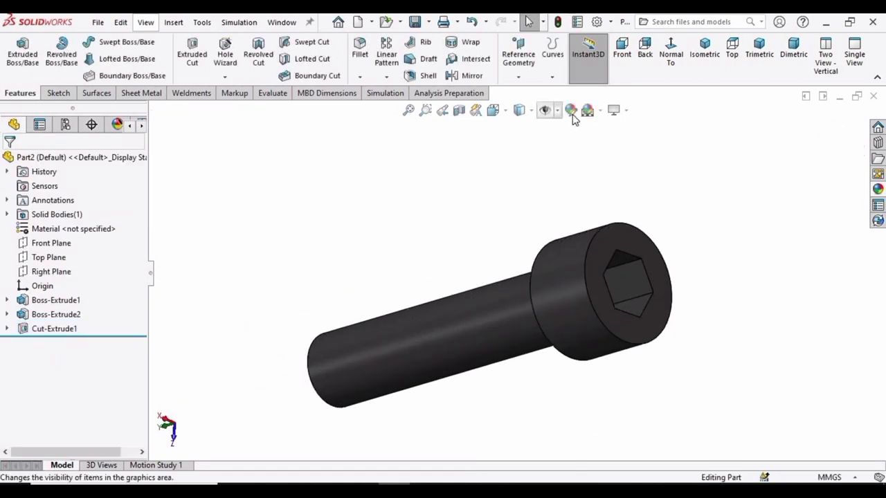
# Step: Start a Chamfer feature with a 0.75 mm distance
pyautogui.click(359, 76)
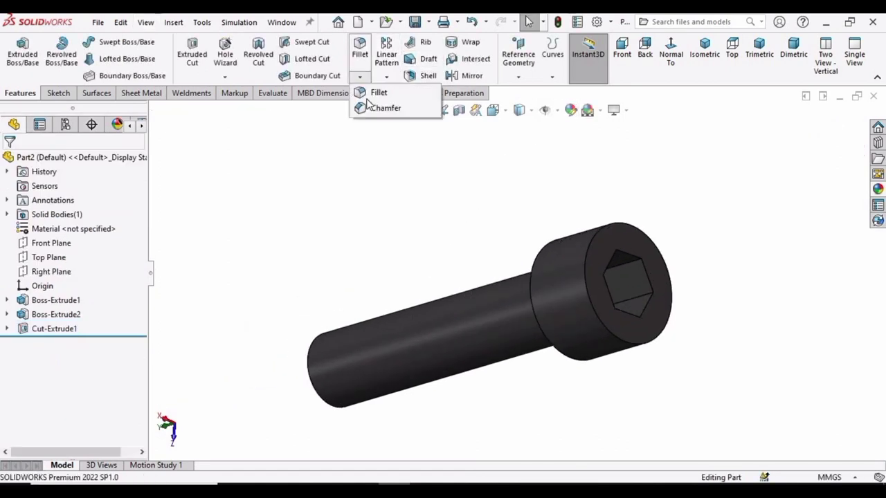
pyautogui.click(380, 108)
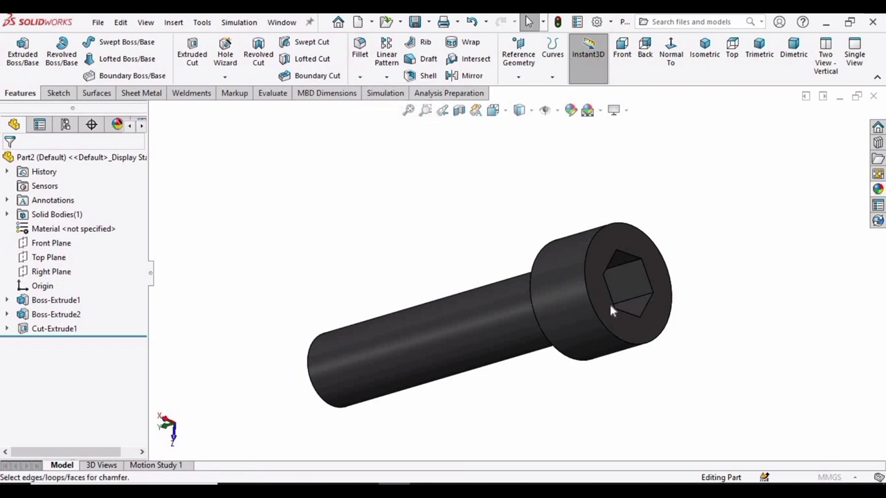
pyautogui.scroll(-2, 610, 306)
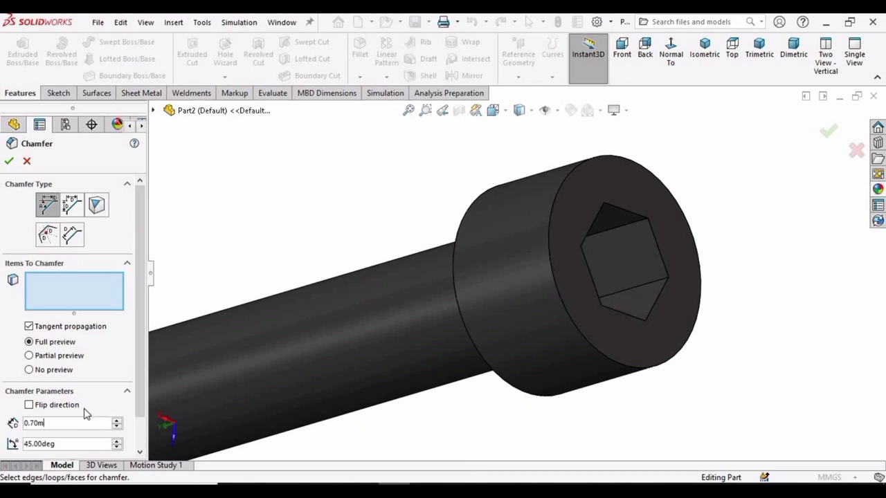
pyautogui.press('BackSpace')
pyautogui.press('BackSpace')
pyautogui.press('BackSpace')
pyautogui.write('75')
pyautogui.press('Return')
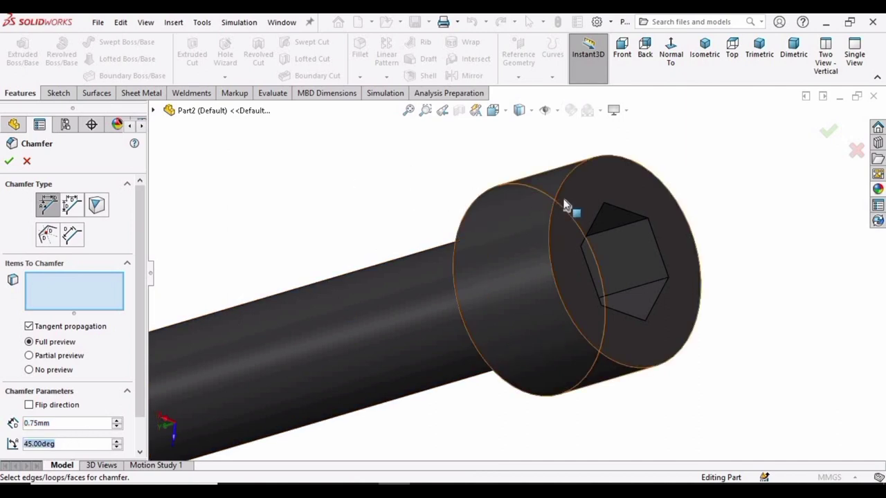
pyautogui.scroll(-2, 561, 239)
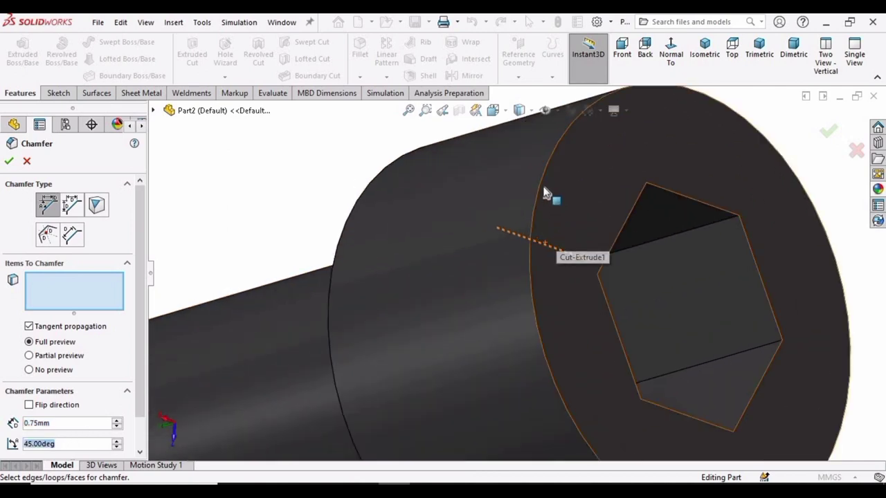
# Step: Select the head's outer circular edge and the six hex-socket edges for chamfering
pyautogui.click(552, 198)
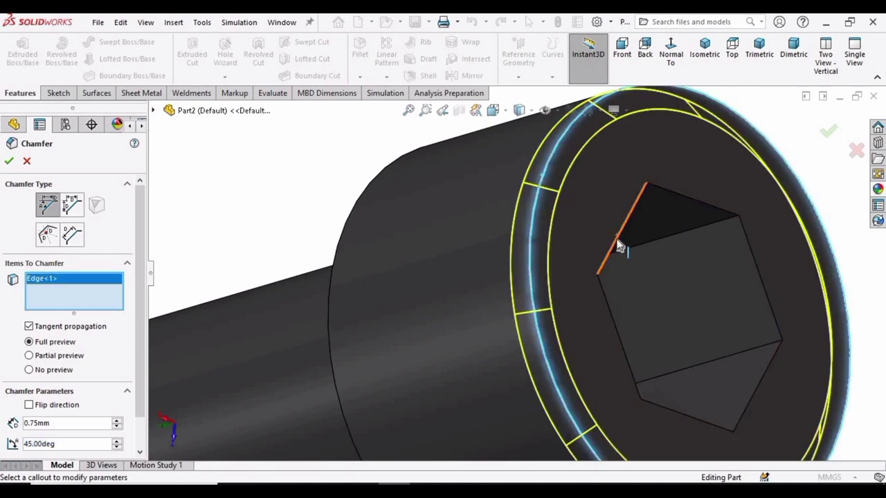
pyautogui.click(621, 243)
pyautogui.click(653, 210)
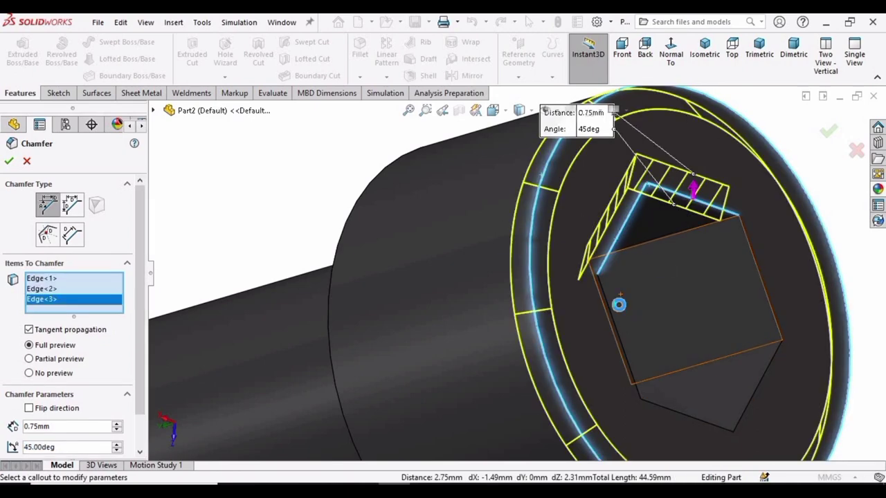
pyautogui.click(618, 336)
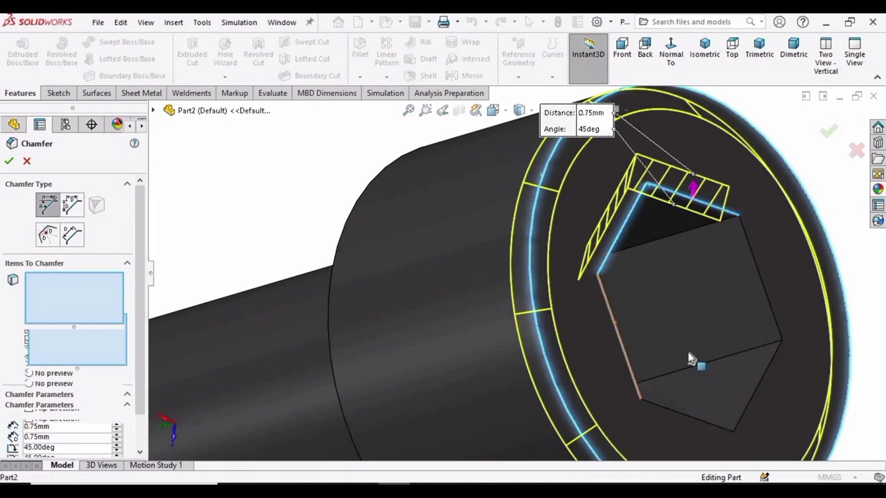
pyautogui.click(690, 420)
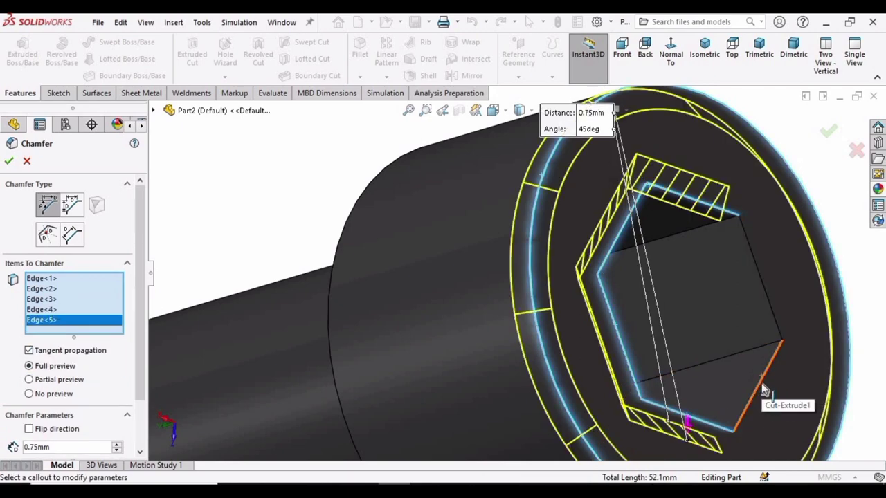
pyautogui.click(768, 353)
pyautogui.click(763, 291)
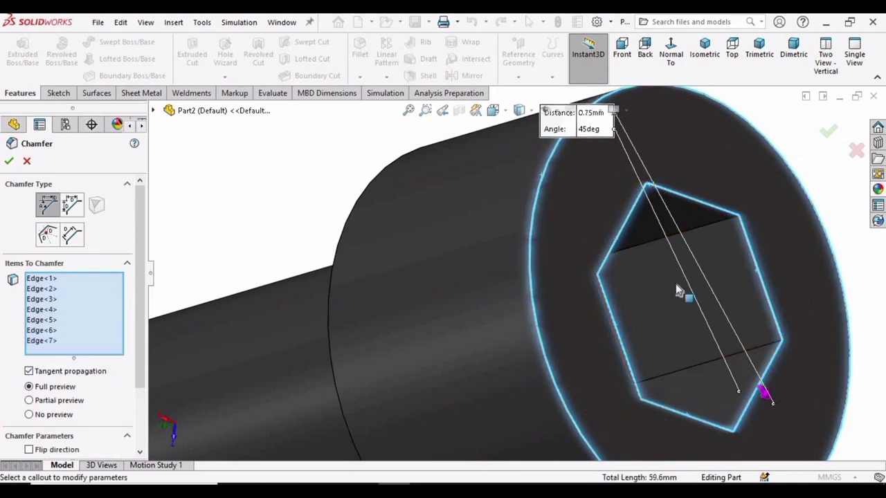
pyautogui.scroll(5, 675, 283)
# Step: Add the two shaft-end edges and apply the 0.75 mm × 45° chamfer
pyautogui.moveTo(631, 304); pyautogui.dragTo(556, 285, button='middle')
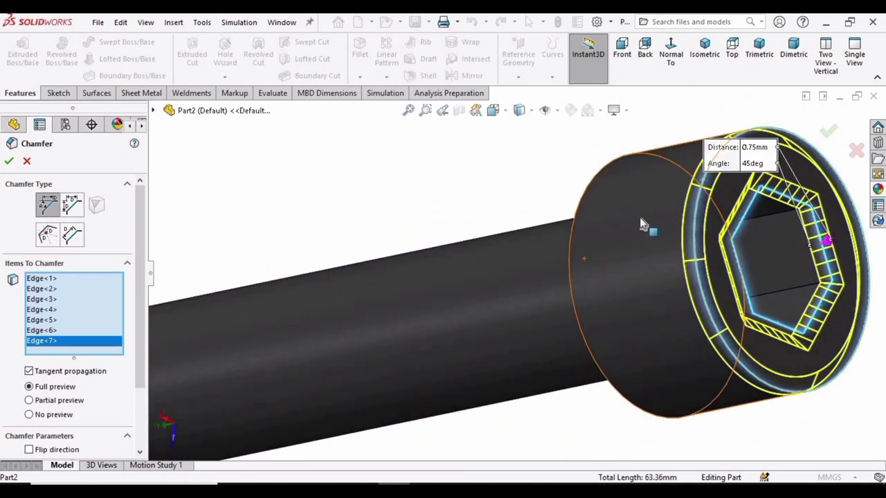
pyautogui.scroll(3, 647, 208)
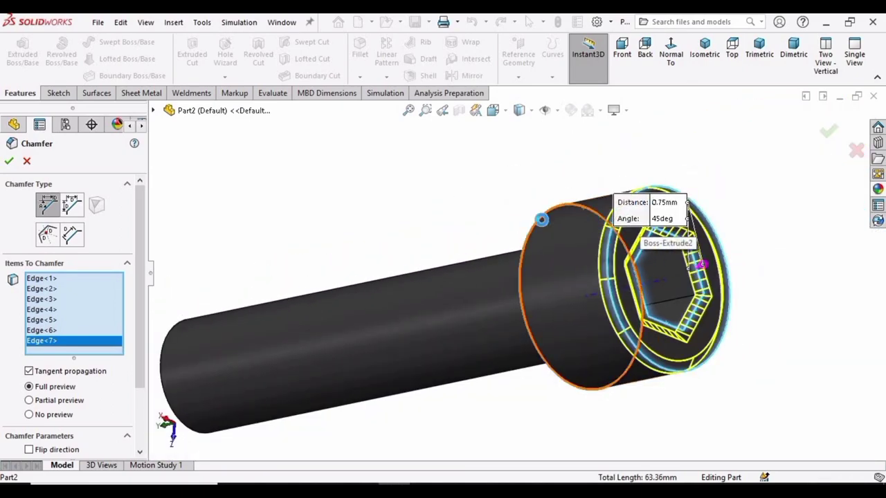
pyautogui.click(221, 368)
pyautogui.scroll(-3, 222, 373)
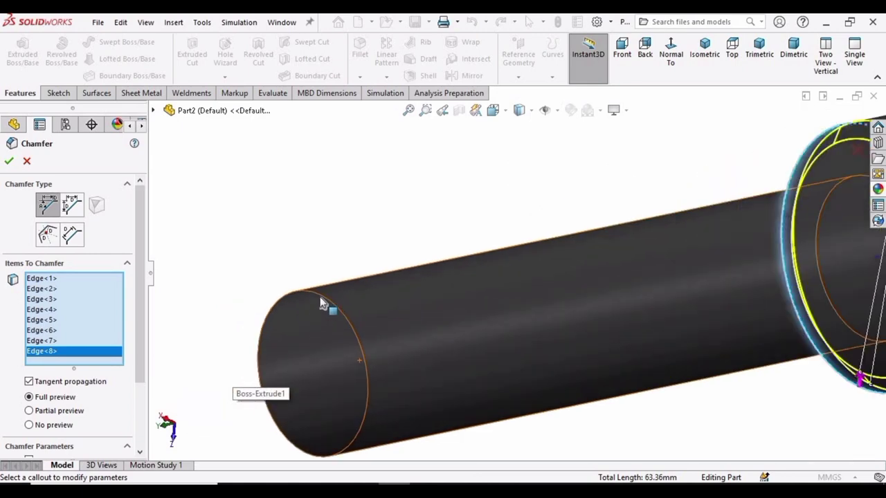
pyautogui.click(326, 301)
pyautogui.scroll(4, 481, 318)
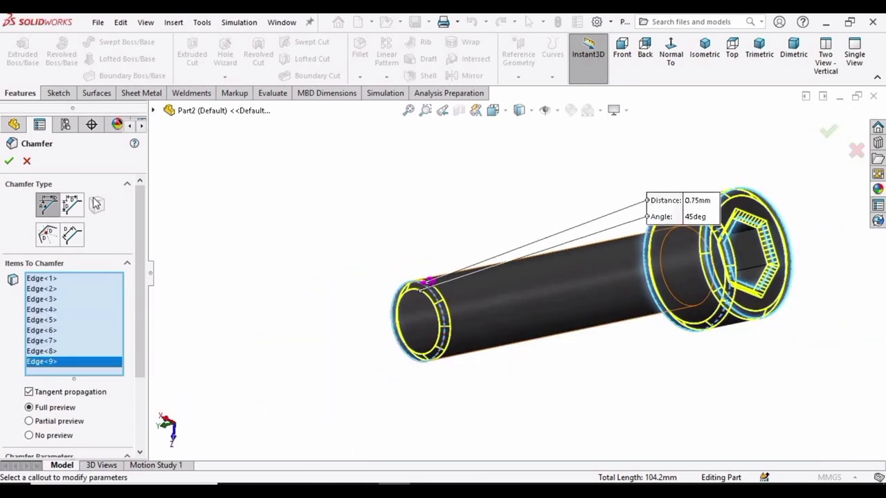
pyautogui.click(10, 163)
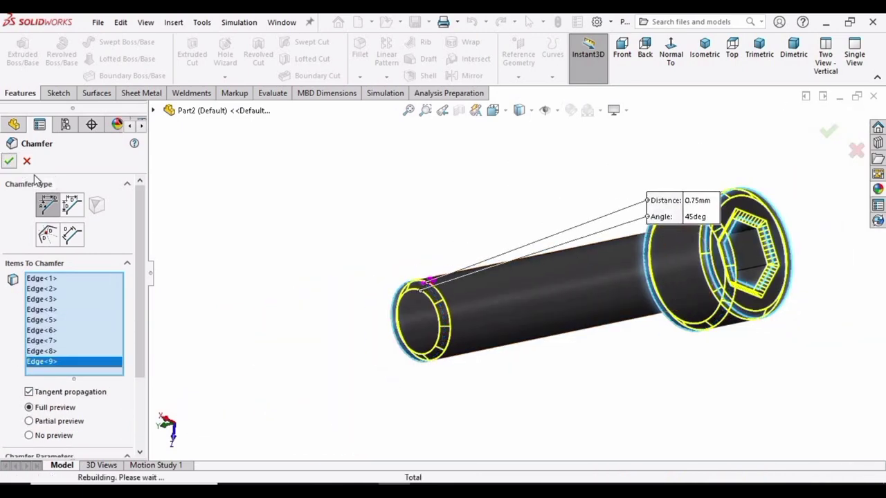
pyautogui.moveTo(625, 316); pyautogui.dragTo(751, 308, button='middle')
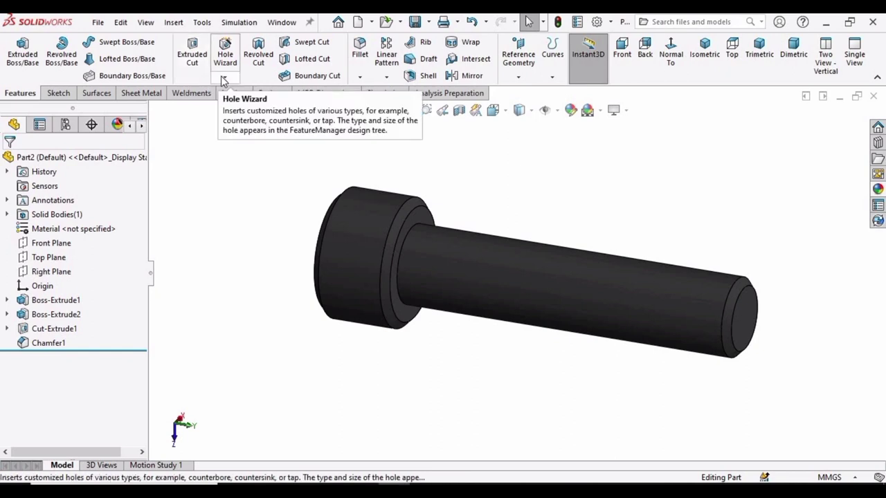
# Step: Start a Thread feature from the Hole Wizard menu and dismiss the nominal profile warning
pyautogui.click(223, 76)
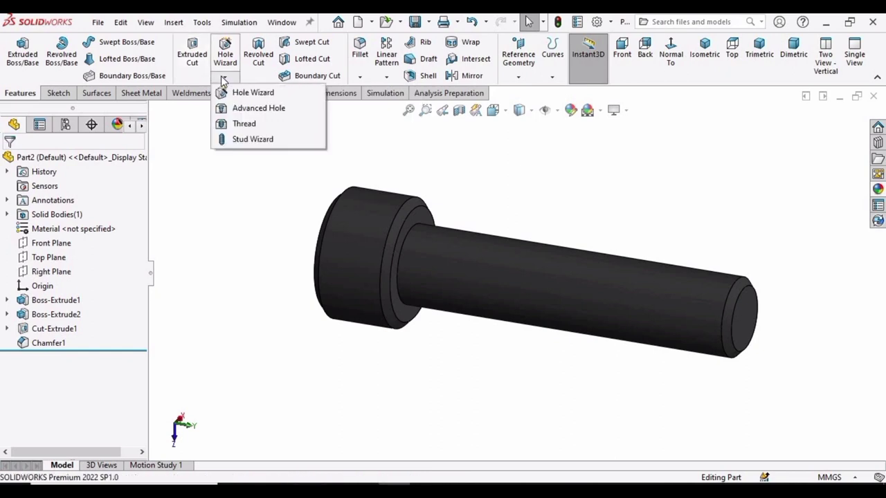
pyautogui.click(241, 123)
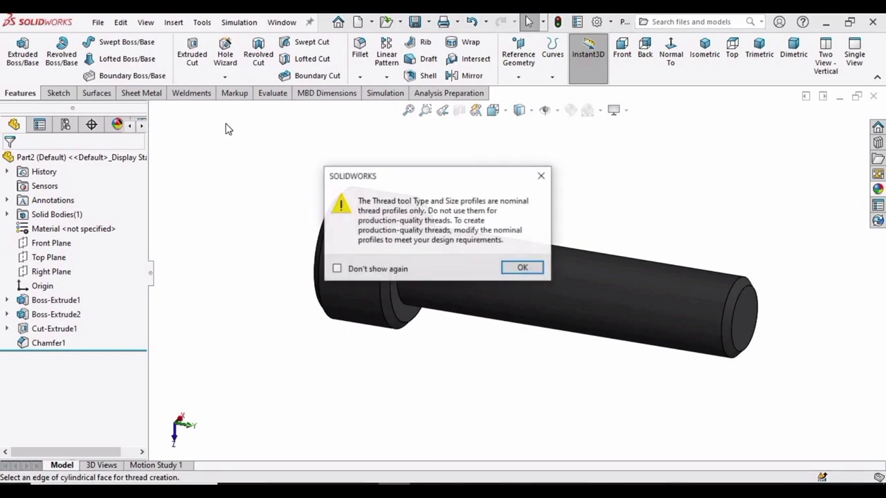
pyautogui.click(523, 268)
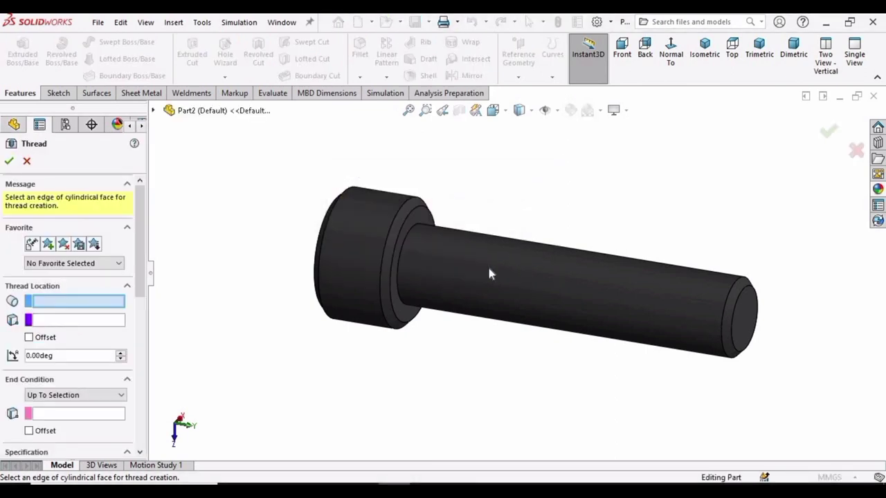
pyautogui.scroll(-3, 87, 233)
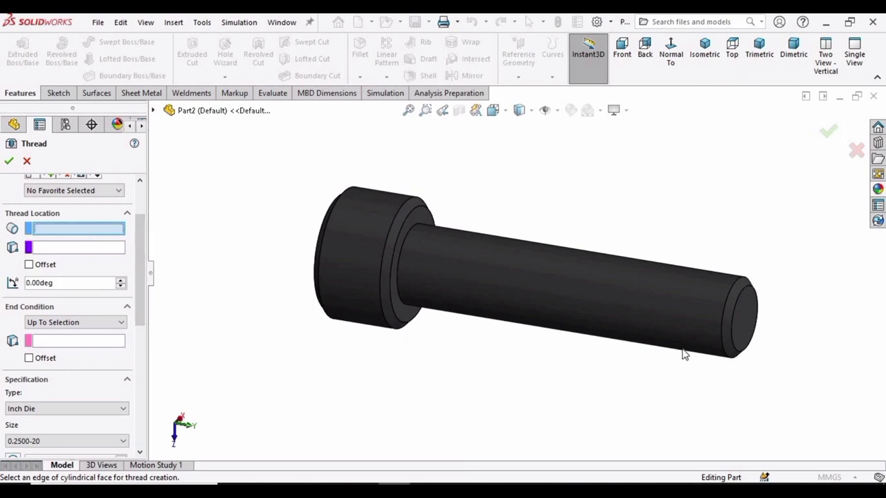
pyautogui.scroll(-2, 736, 330)
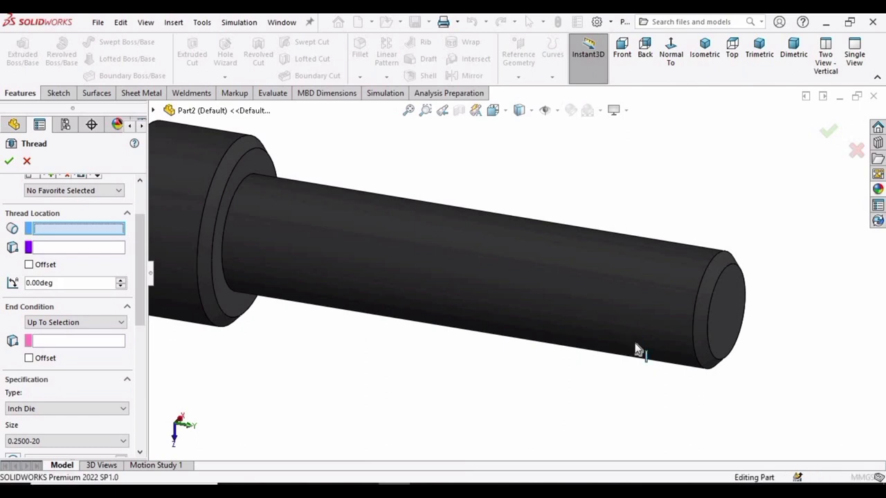
pyautogui.scroll(2, 277, 309)
# Step: Set the thread end condition to Up To Selection, ending at the ring face under the head
pyautogui.click(81, 279)
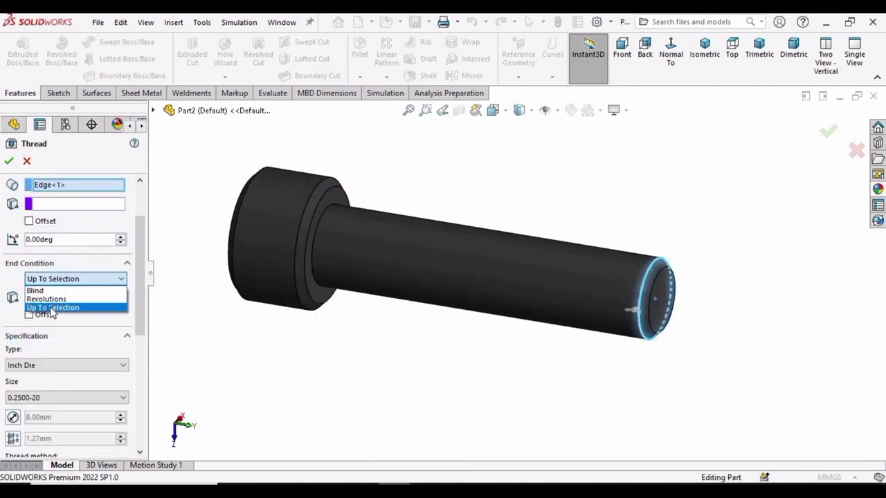
pyautogui.click(87, 308)
pyautogui.moveTo(137, 246); pyautogui.dragTo(139, 277)
pyautogui.scroll(-4, 306, 270)
pyautogui.click(381, 221)
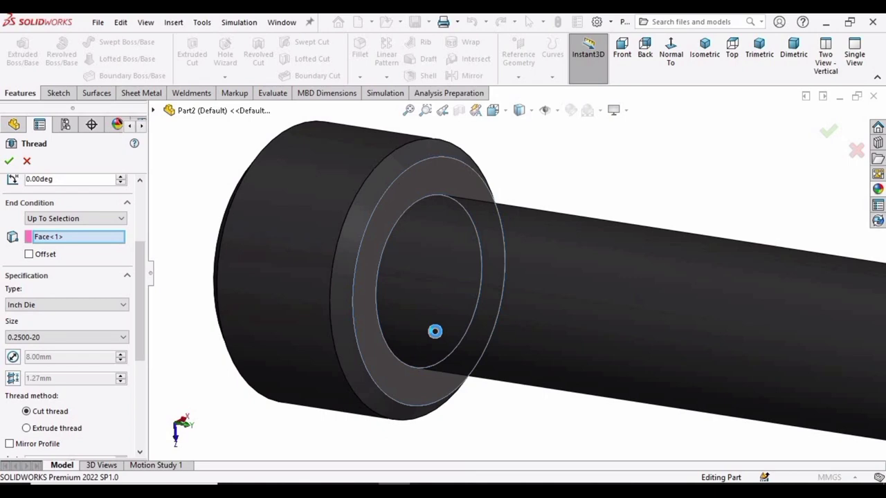
pyautogui.scroll(3, 435, 331)
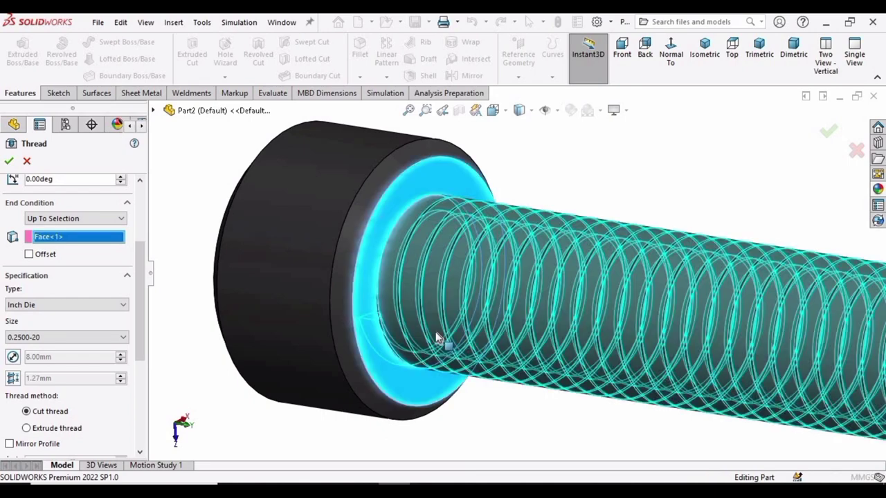
pyautogui.scroll(2, 549, 350)
pyautogui.scroll(-2, 725, 301)
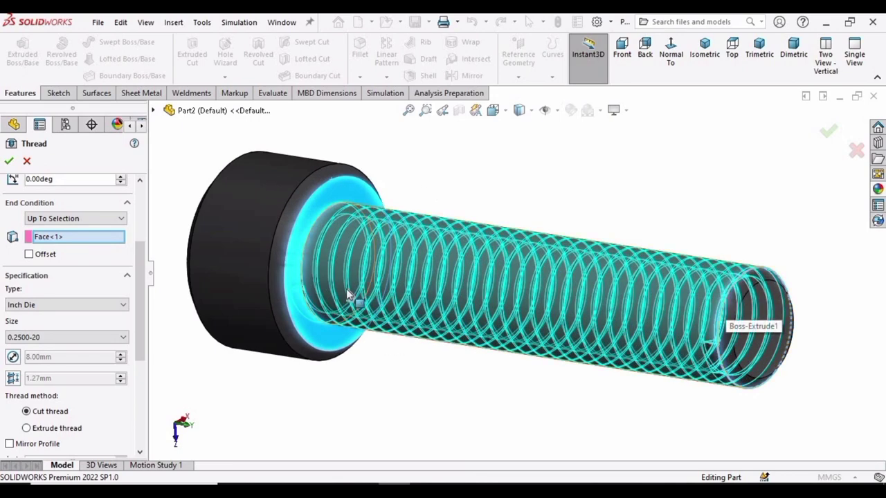
pyautogui.scroll(3, 508, 298)
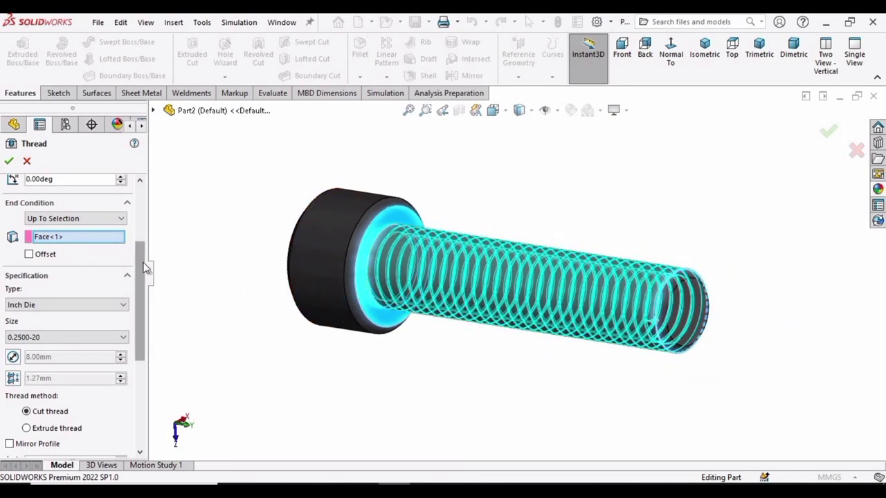
# Step: Cut an Inch Die 0.5000-13 thread along the shank up to the head
pyautogui.scroll(-3, 145, 270)
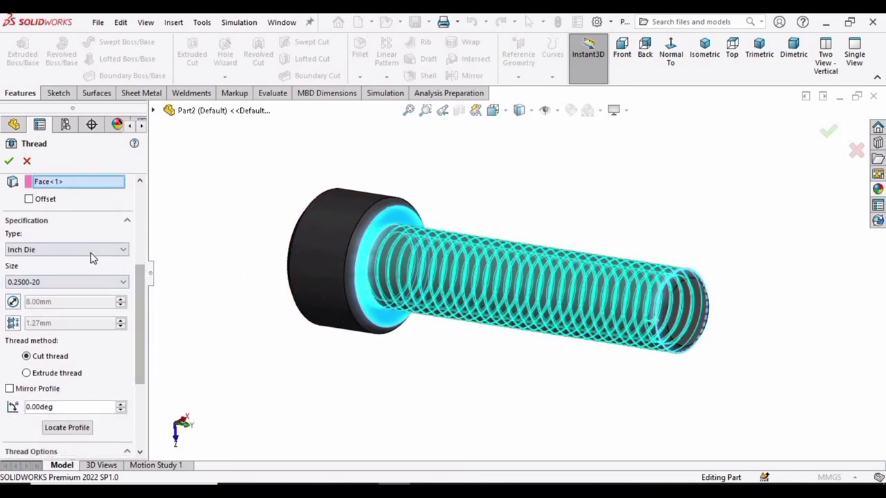
pyautogui.click(90, 251)
pyautogui.click(41, 260)
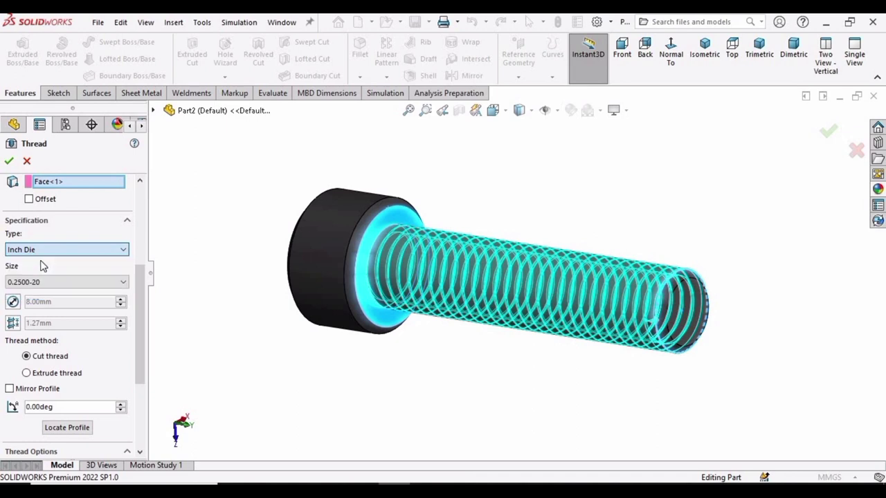
pyautogui.click(121, 282)
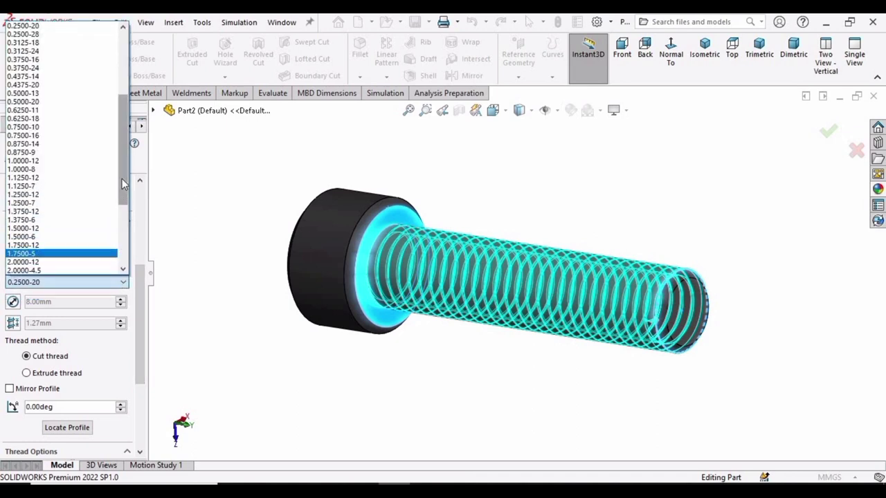
pyautogui.scroll(4, 125, 102)
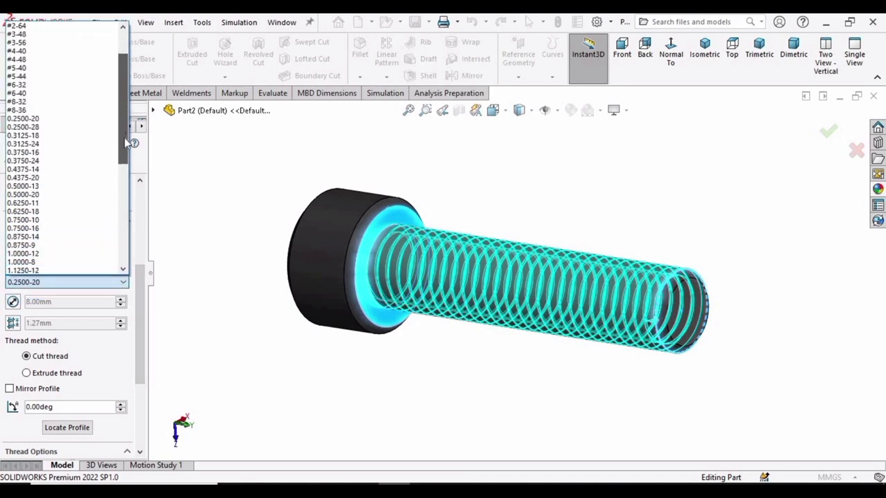
pyautogui.scroll(1, 125, 141)
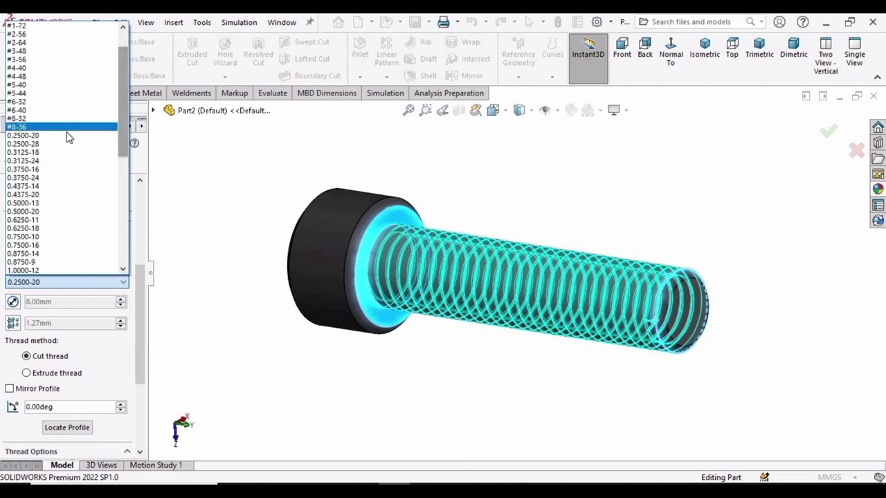
pyautogui.click(42, 202)
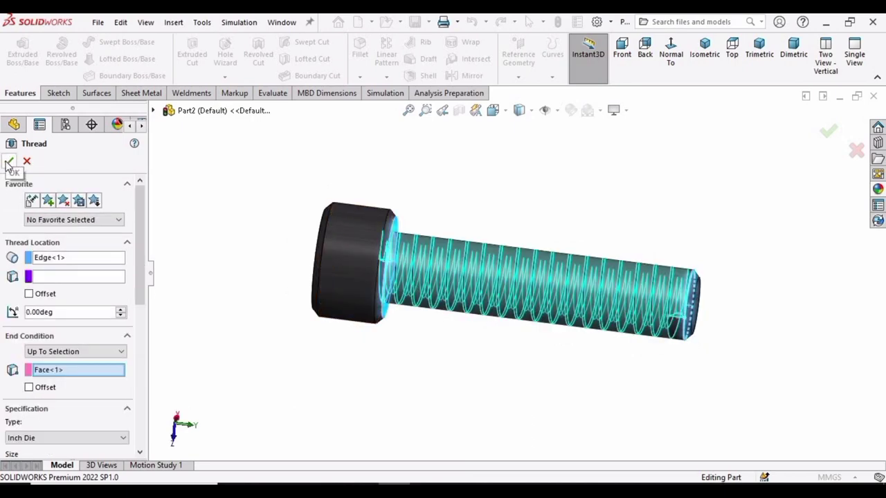
pyautogui.click(8, 161)
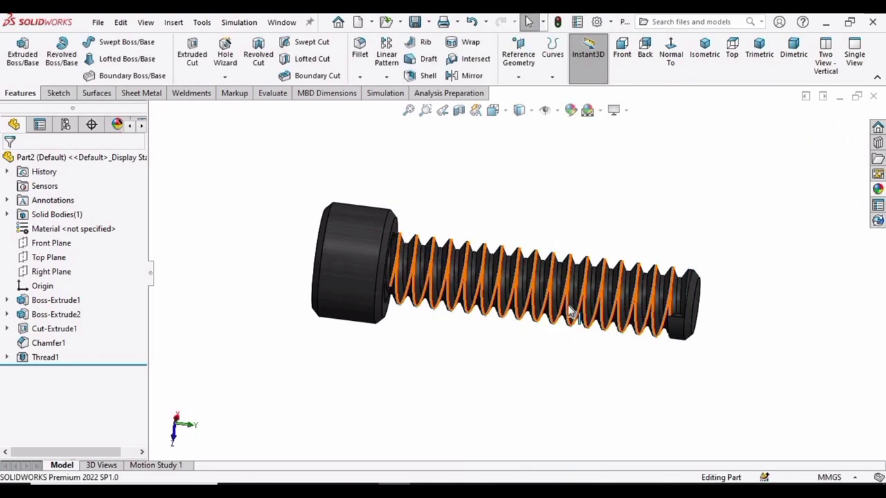
# Step: Edit Thread1 to use the finer Inch Die 0.2500-20 size instead of 0.5000-13
pyautogui.moveTo(513, 365); pyautogui.dragTo(253, 287, button='middle')
pyautogui.rightClick(54, 359)
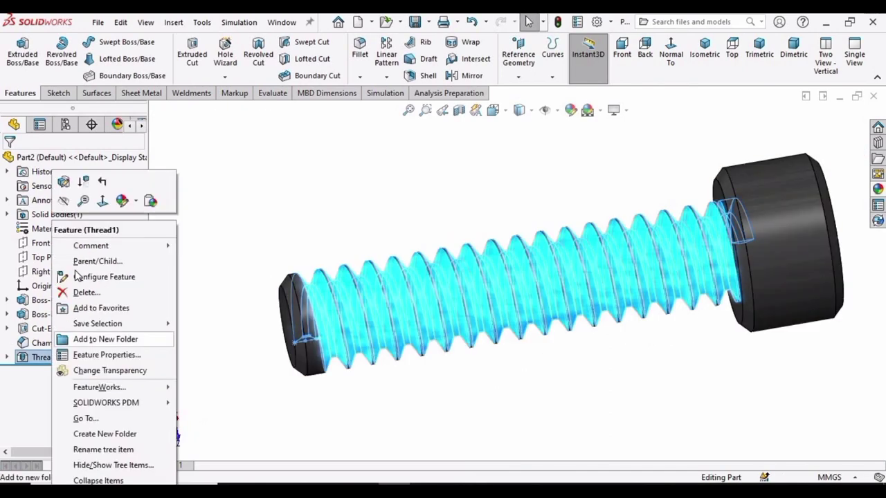
pyautogui.click(65, 183)
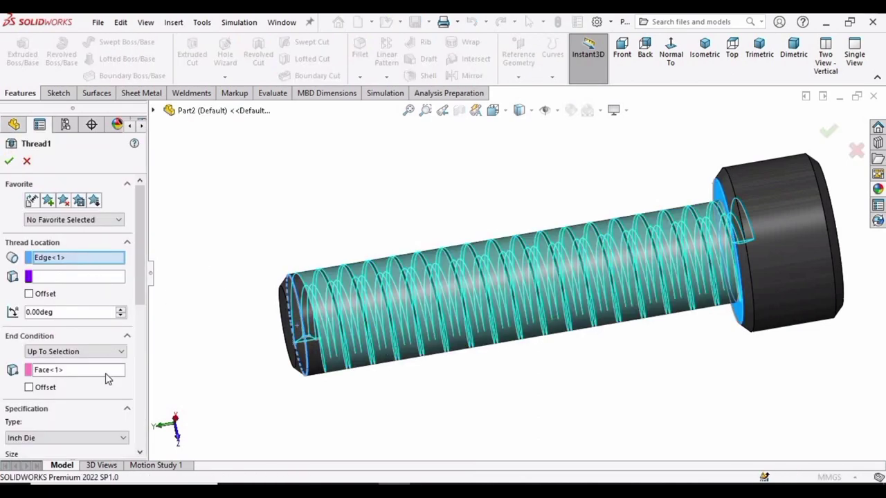
pyautogui.moveTo(141, 285); pyautogui.dragTo(130, 346)
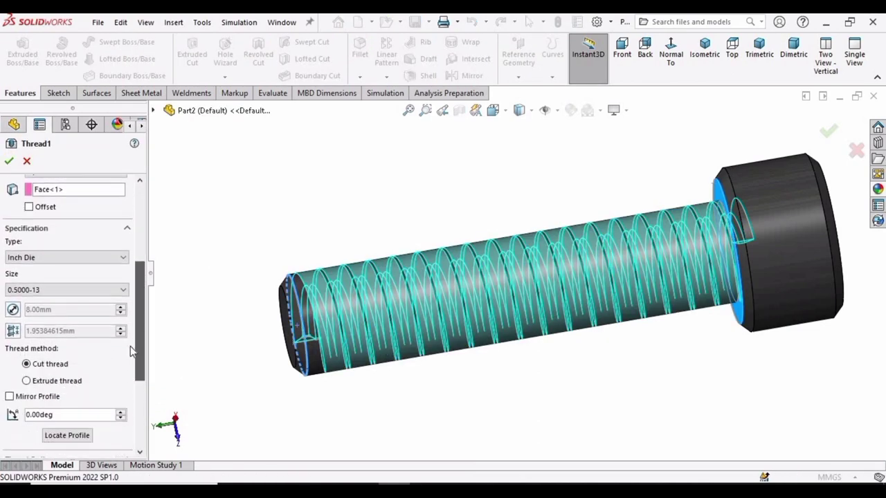
pyautogui.click(123, 286)
pyautogui.moveTo(124, 213); pyautogui.dragTo(122, 138)
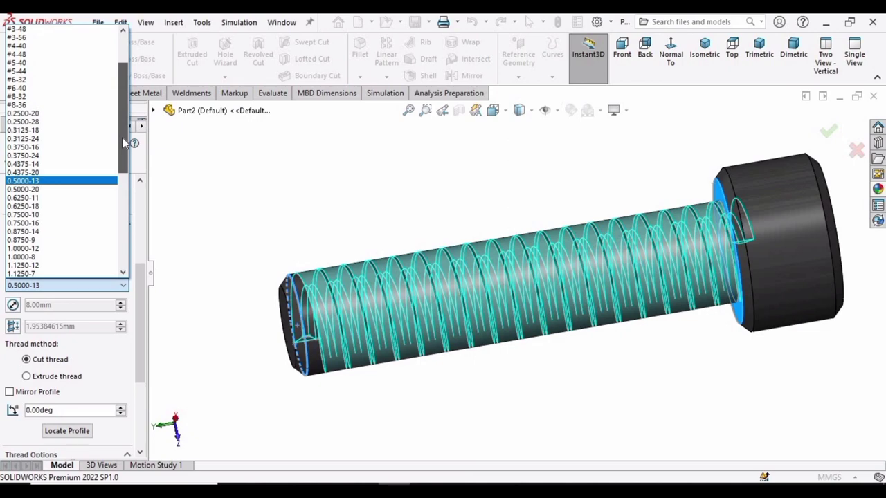
pyautogui.click(42, 113)
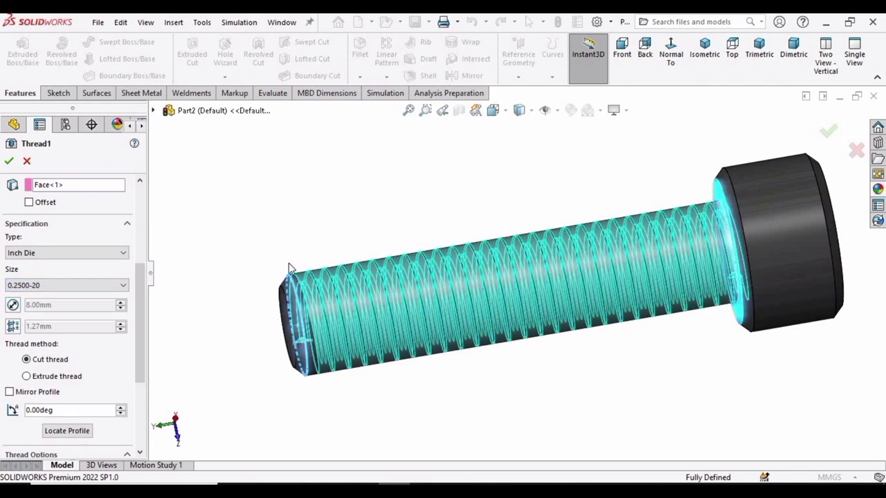
pyautogui.click(8, 162)
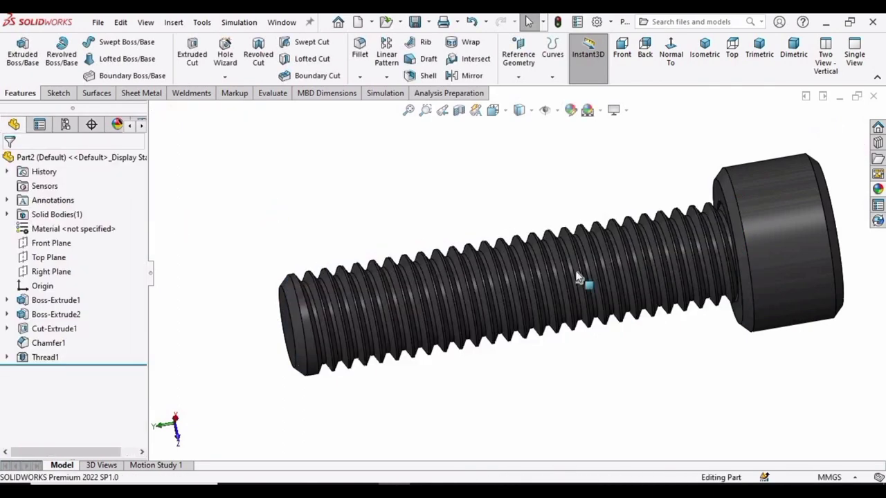
pyautogui.moveTo(579, 276); pyautogui.dragTo(557, 366, button='middle')
pyautogui.scroll(-3, 554, 367)
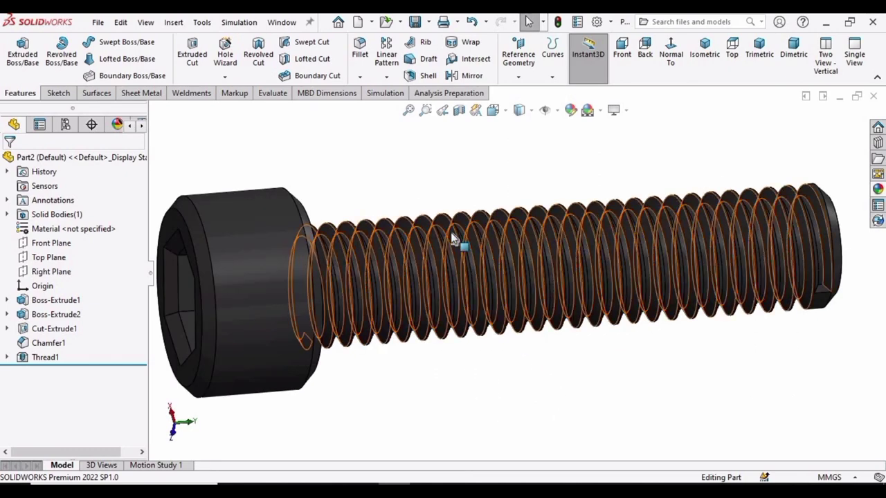